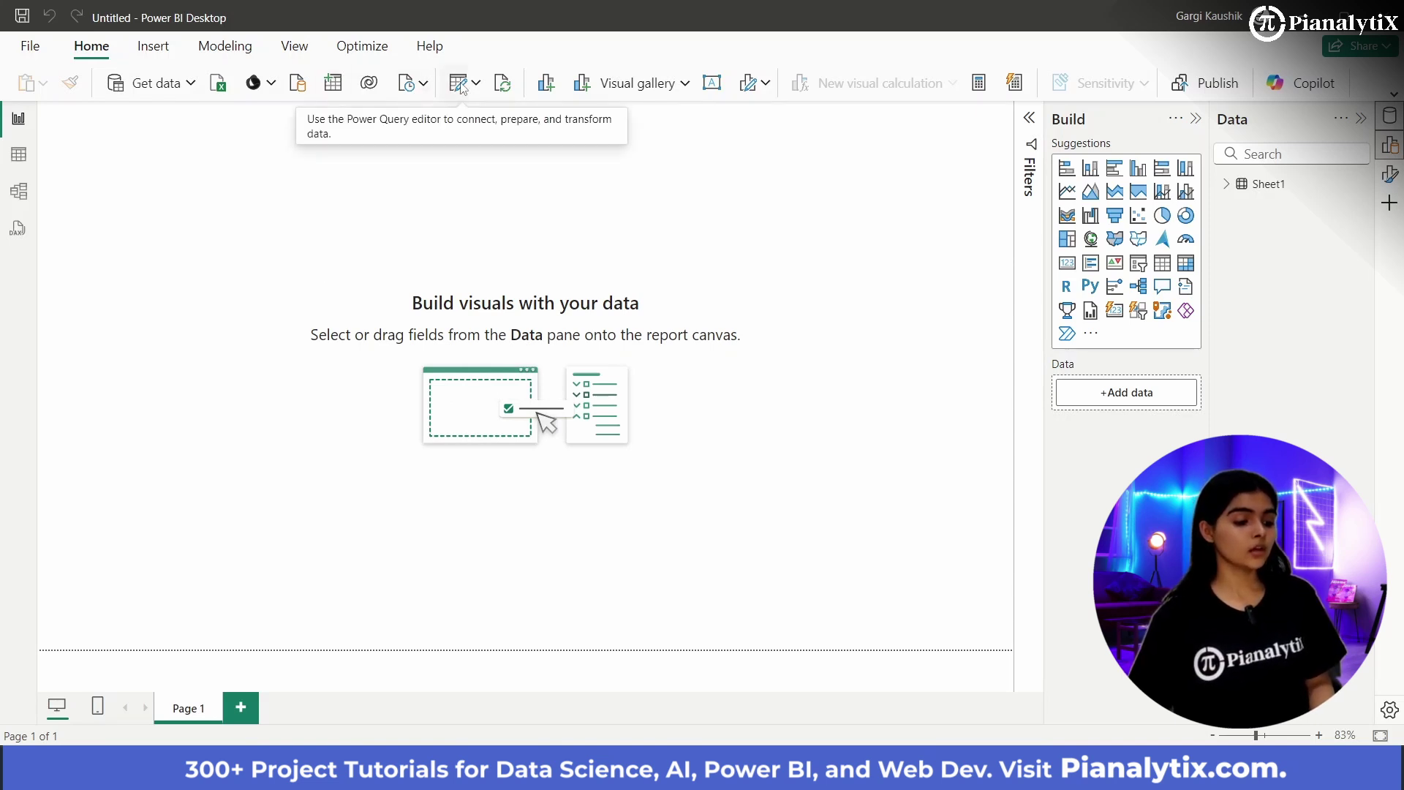
# Launch the Power Query Editor with Transform data to shape the loaded Sheet1 query.
pyautogui.click(459, 83)
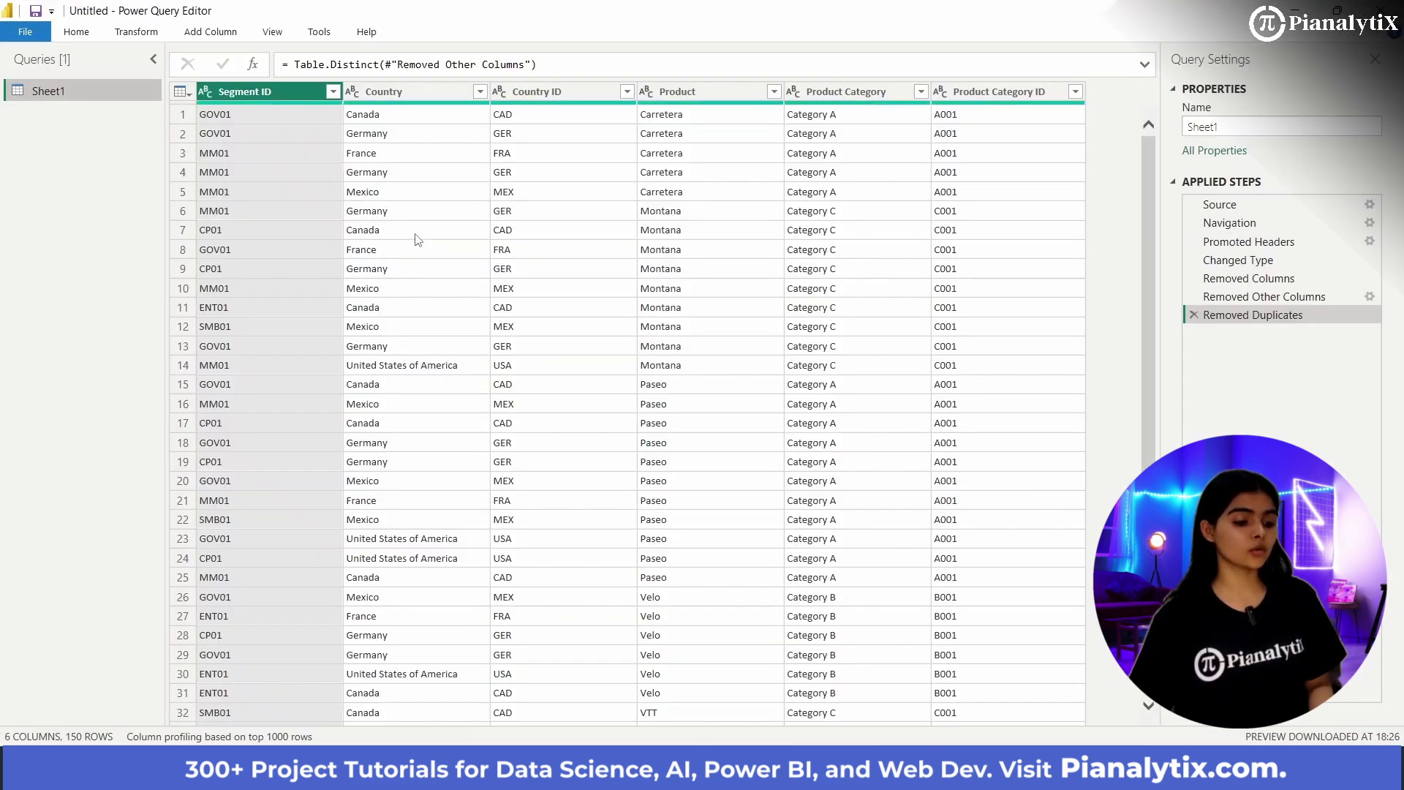
# Delete the Removed Duplicates, Removed Other Columns, Removed Columns and Changed Type applied steps.
pyautogui.scroll(-6, 418, 240)
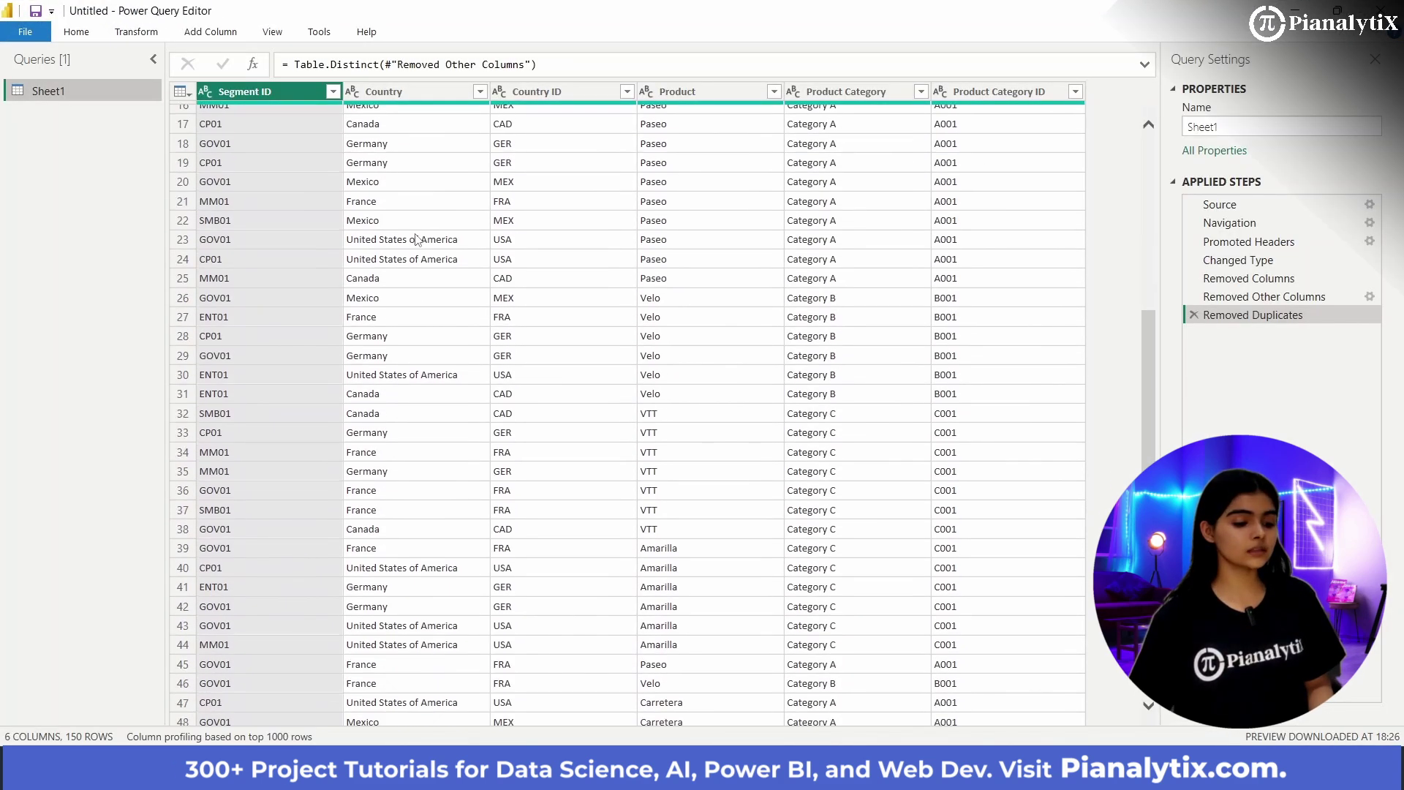
pyautogui.scroll(8, 417, 239)
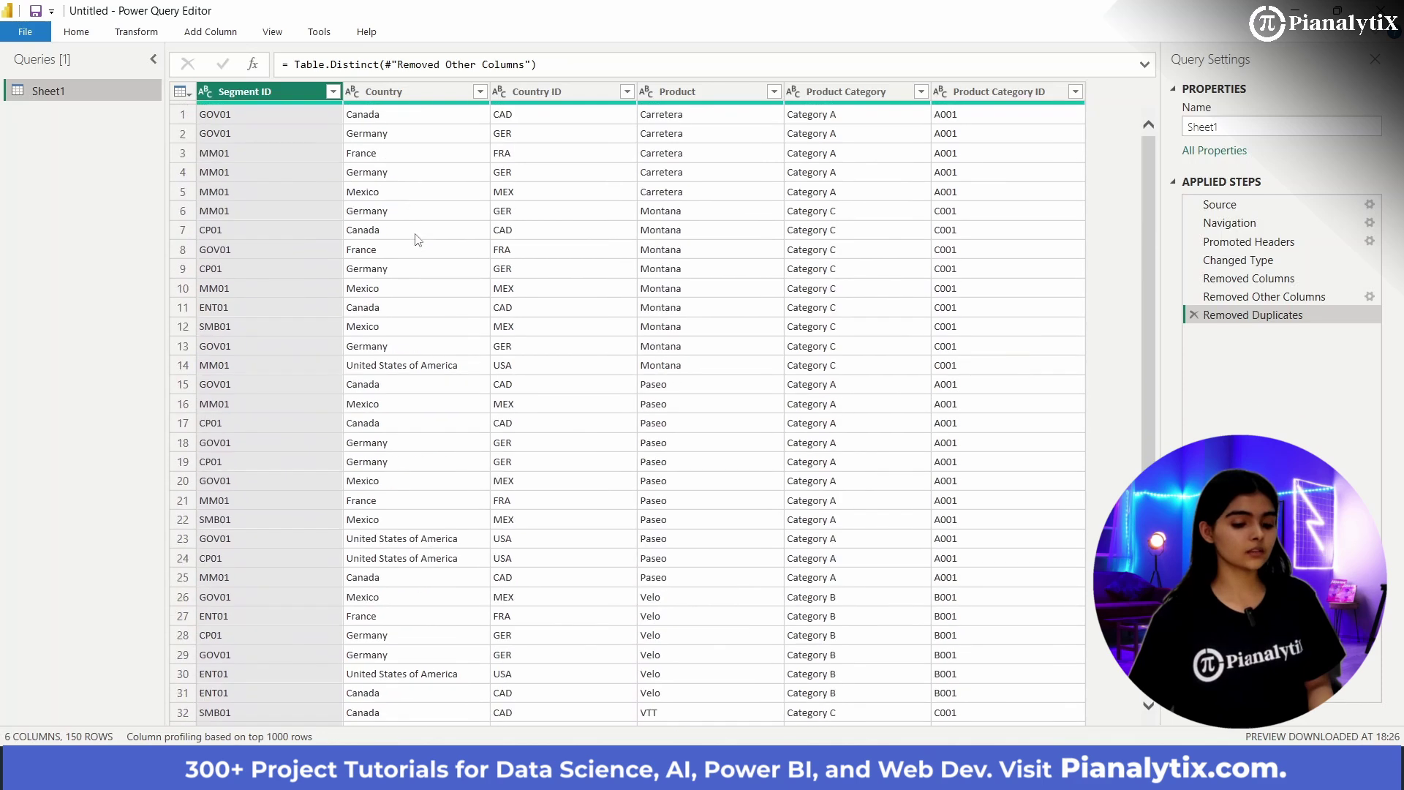
pyautogui.click(1193, 315)
pyautogui.click(1194, 296)
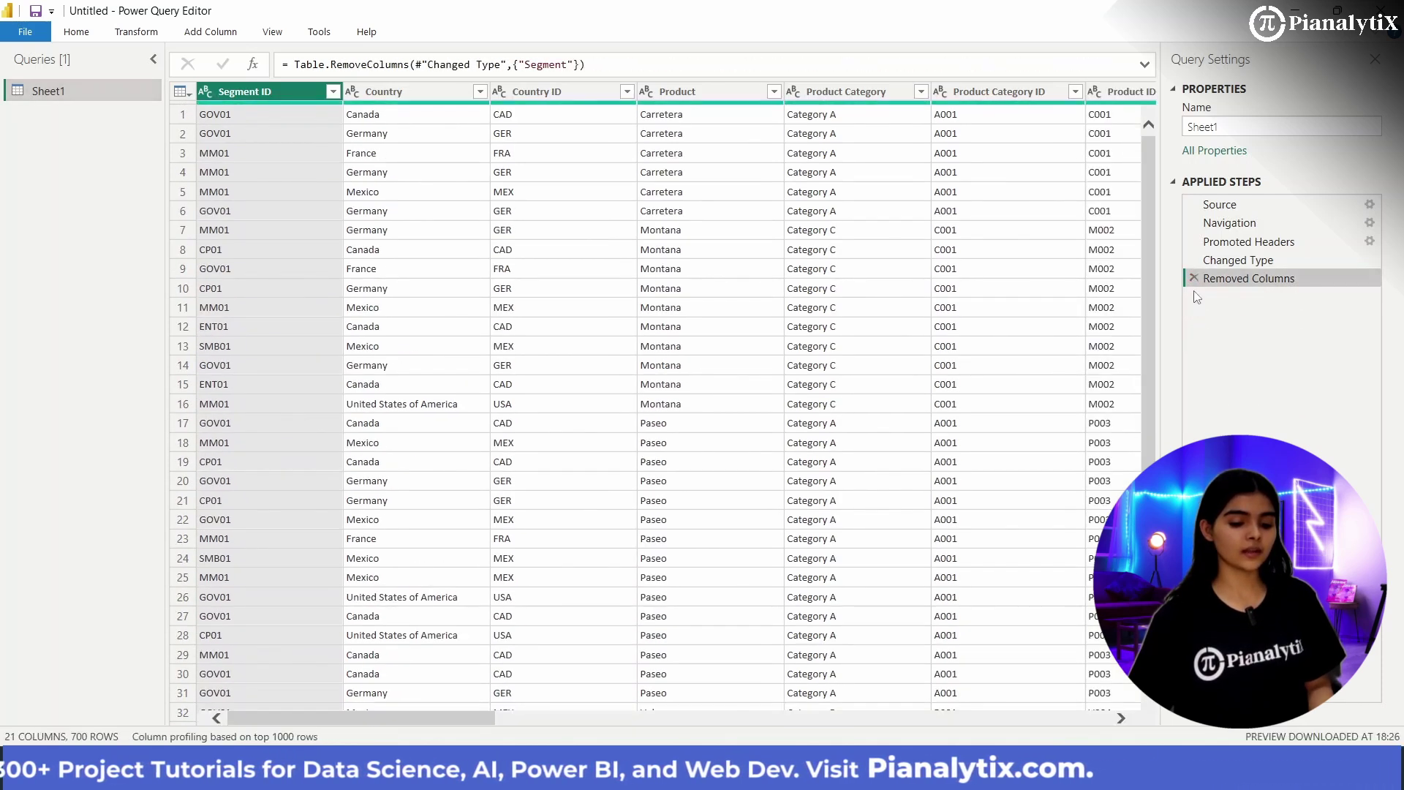
pyautogui.click(1193, 278)
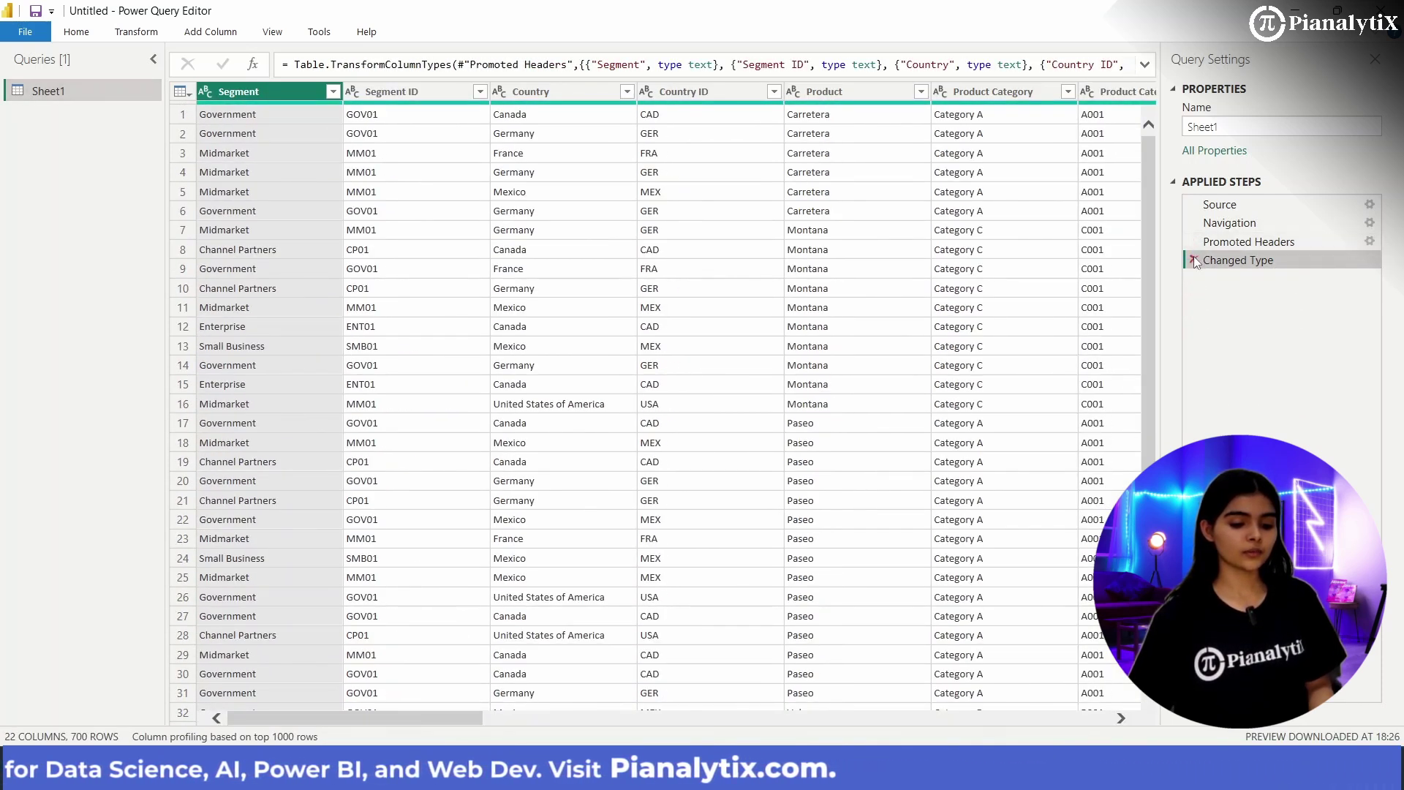
pyautogui.click(1193, 261)
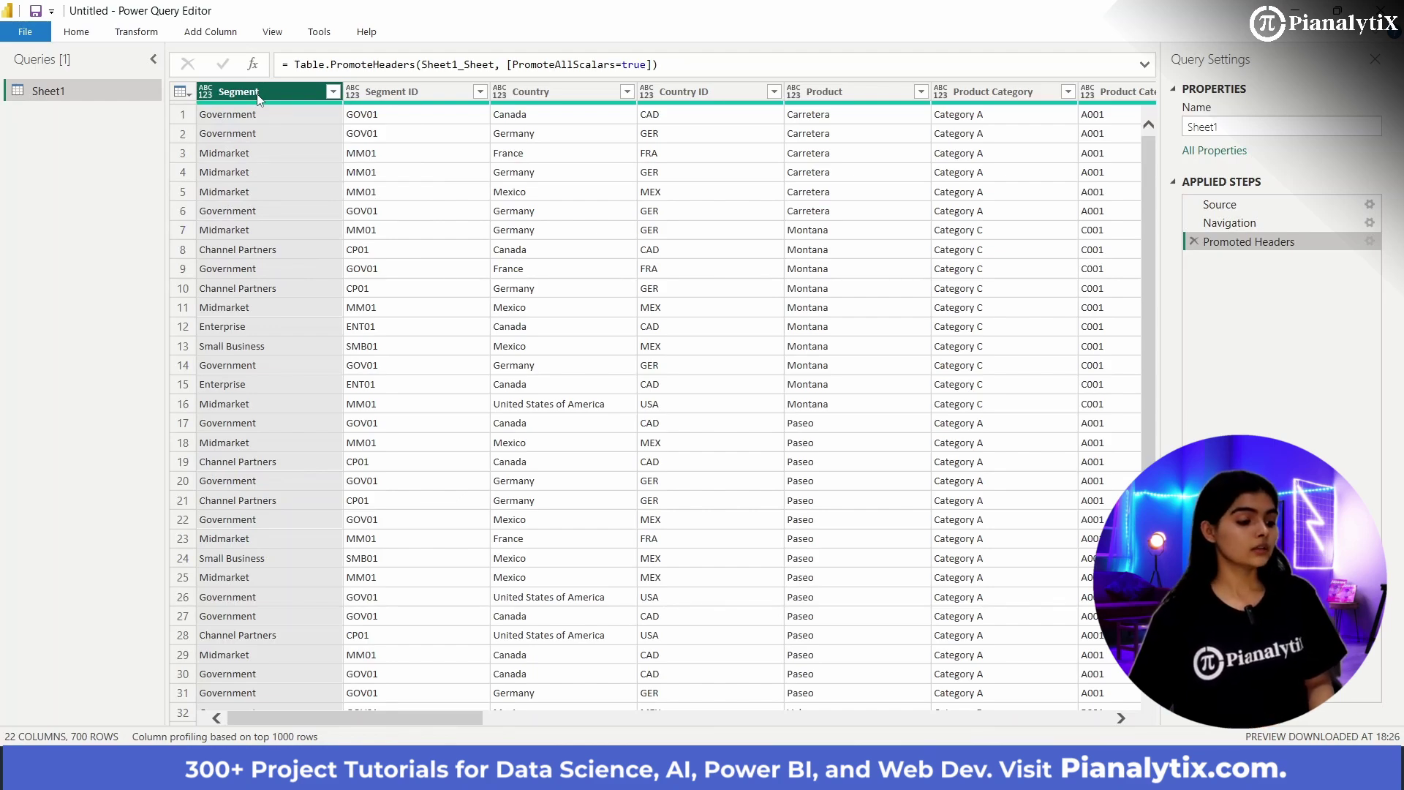
# Remove the Segment column from the Sheet1 table.
pyautogui.rightClick(257, 97)
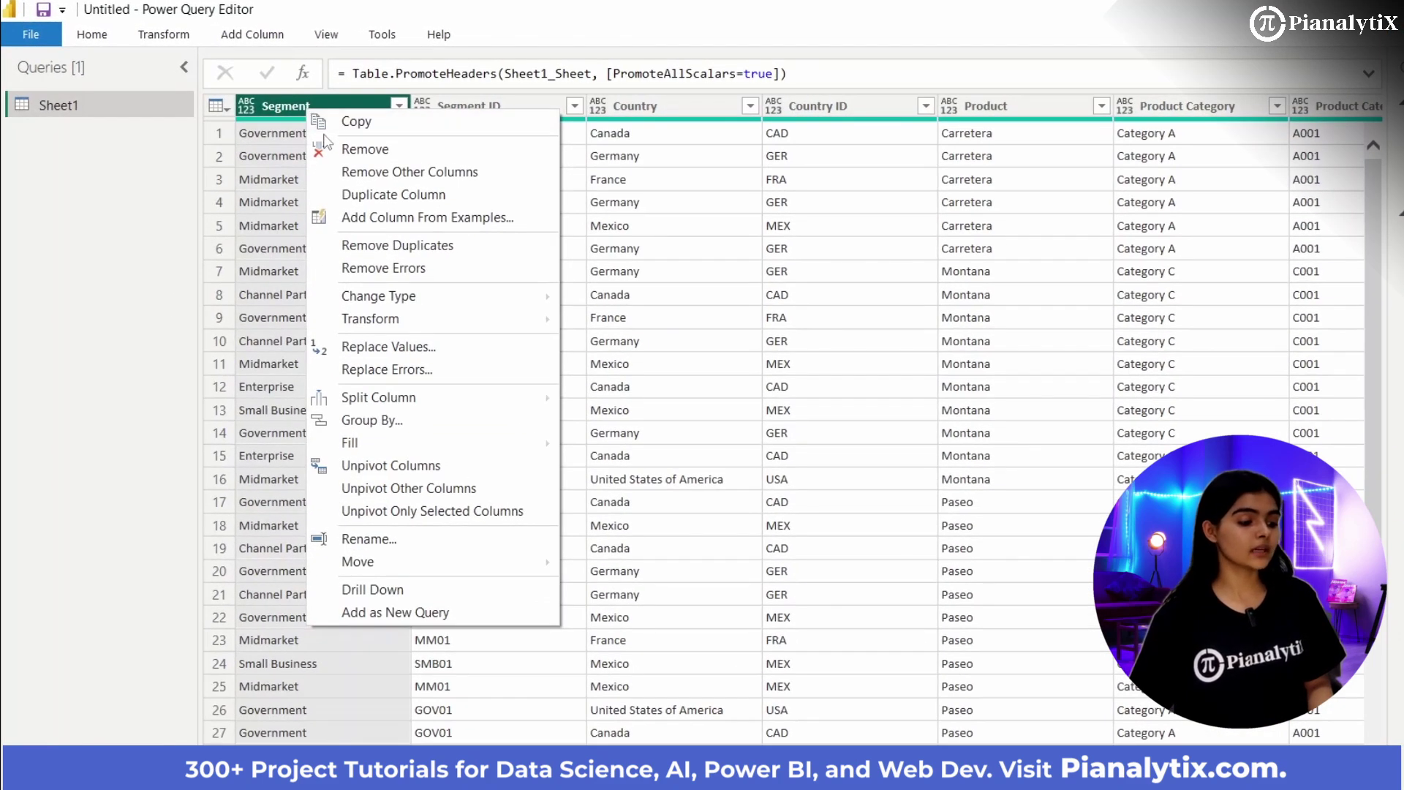
pyautogui.click(364, 150)
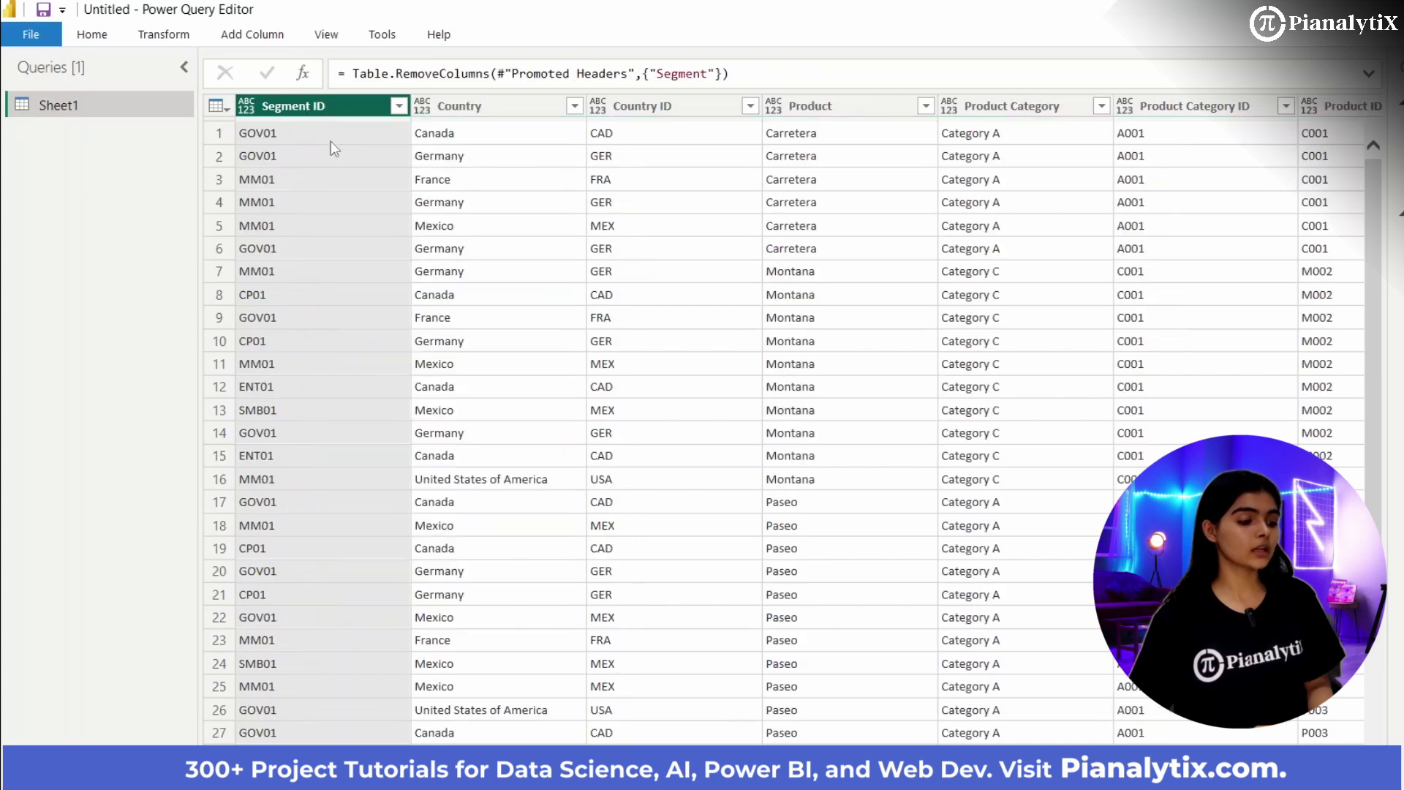
pyautogui.rightClick(309, 104)
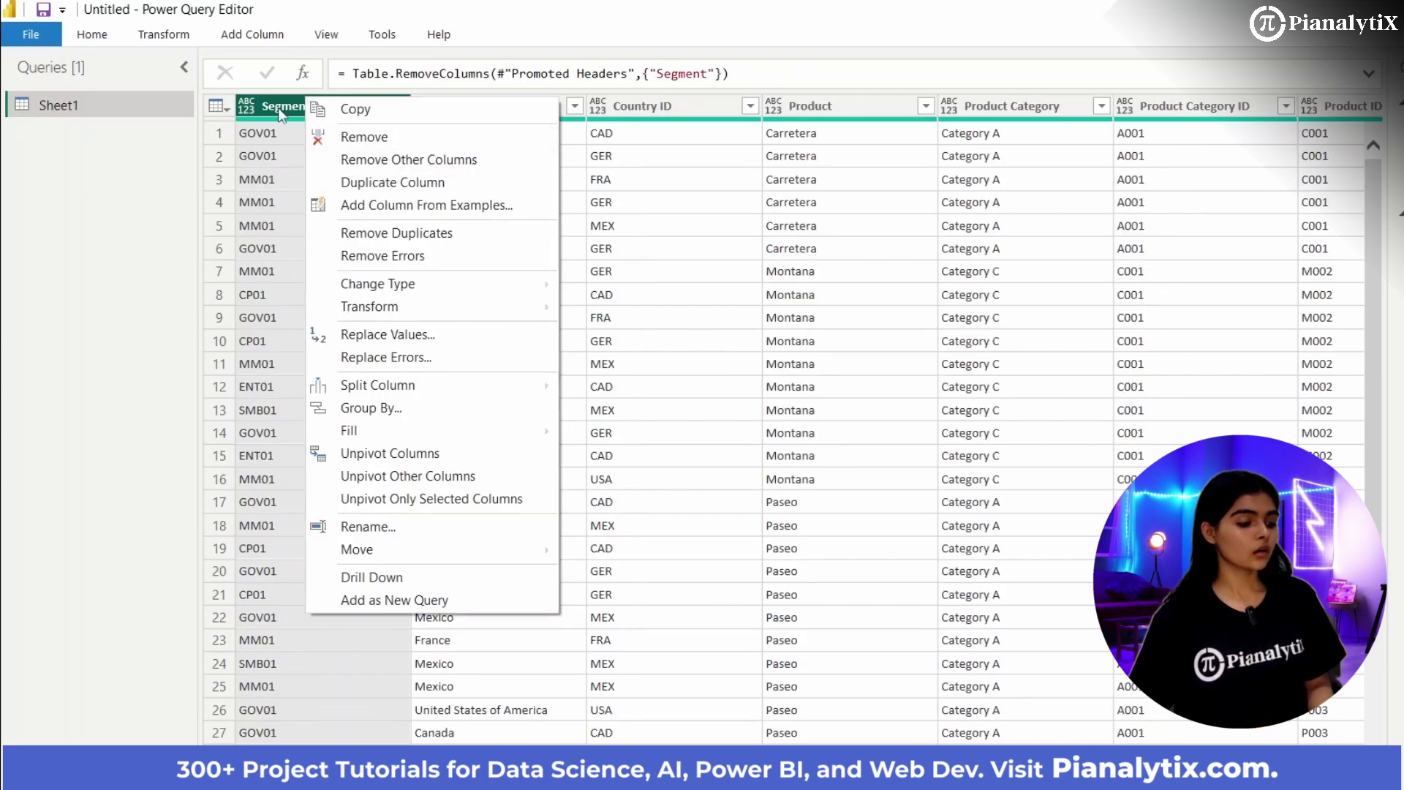
pyautogui.click(277, 107)
# Keep only the columns Segment ID through Discounts, then remove duplicate rows.
pyautogui.hotkey('shift', 'Right')
pyautogui.hotkey('shift', 'Right')
pyautogui.hotkey('shift', 'Right')
pyautogui.hotkey('shift', 'Right')
pyautogui.hotkey('shift', 'Right')
pyautogui.hotkey('shift', 'Right')
pyautogui.hotkey('shift', 'Right')
pyautogui.hotkey('shift', 'Right')
pyautogui.hotkey('shift', 'Right')
pyautogui.hotkey('shift', 'Right')
pyautogui.hotkey('shift', 'Right')
pyautogui.hotkey('shift', 'Right')
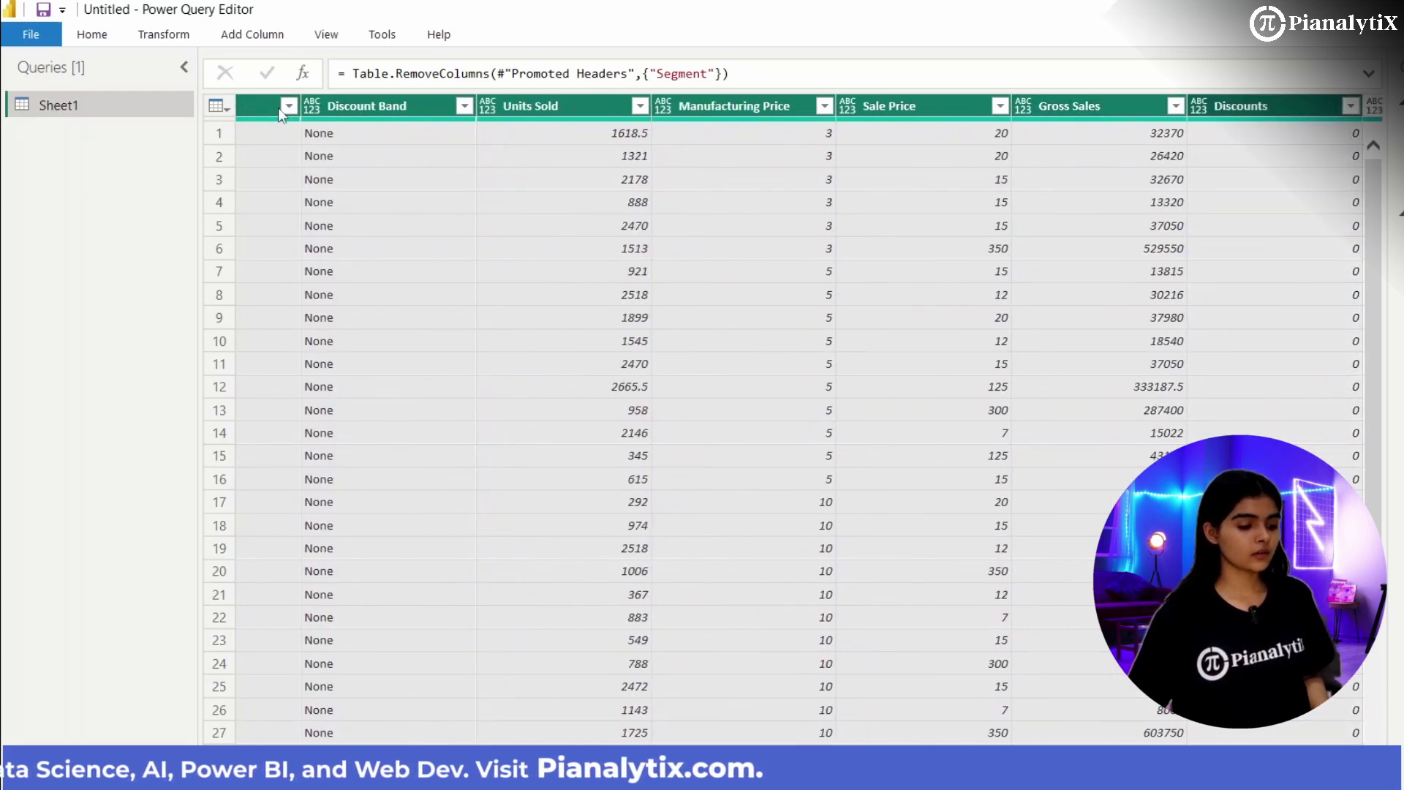
pyautogui.rightClick(344, 108)
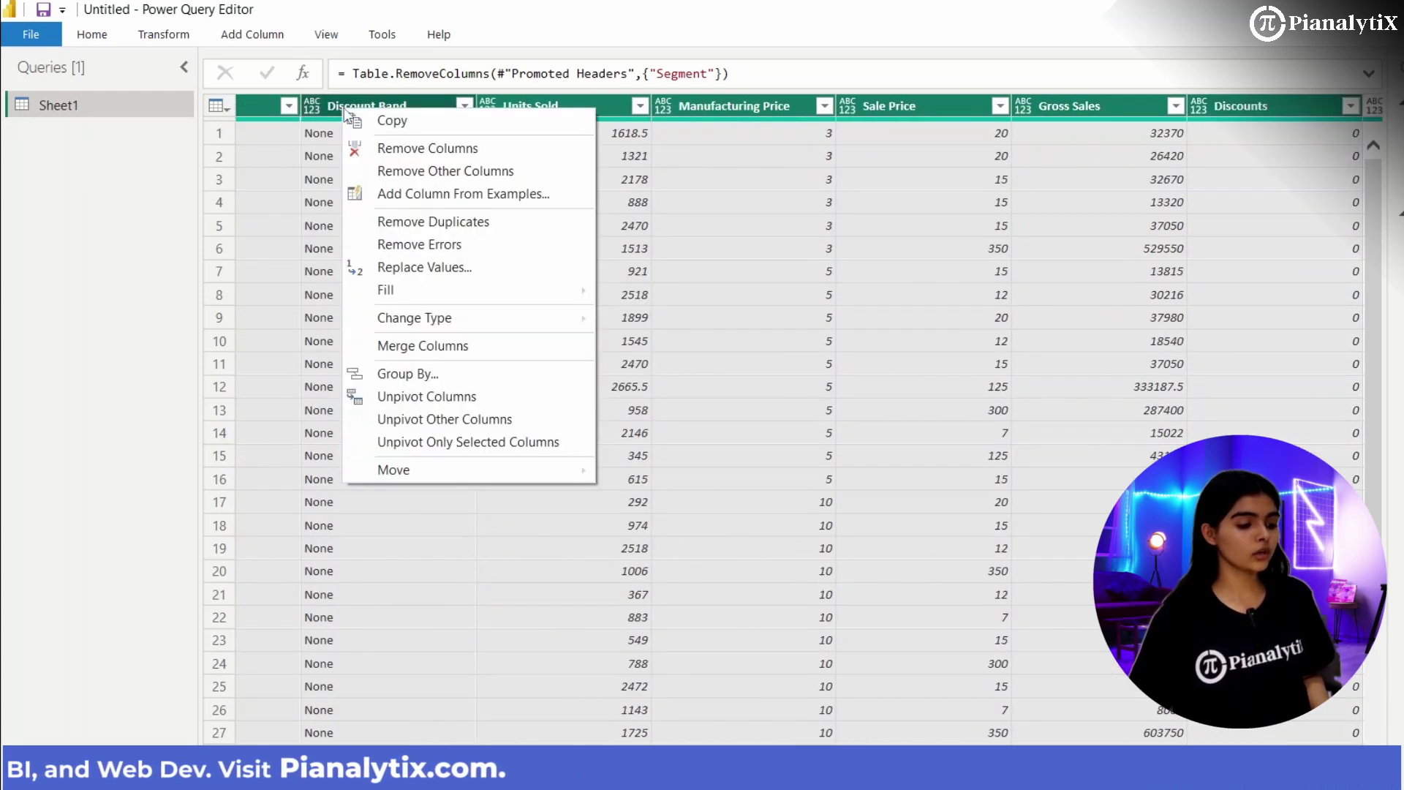
pyautogui.click(399, 173)
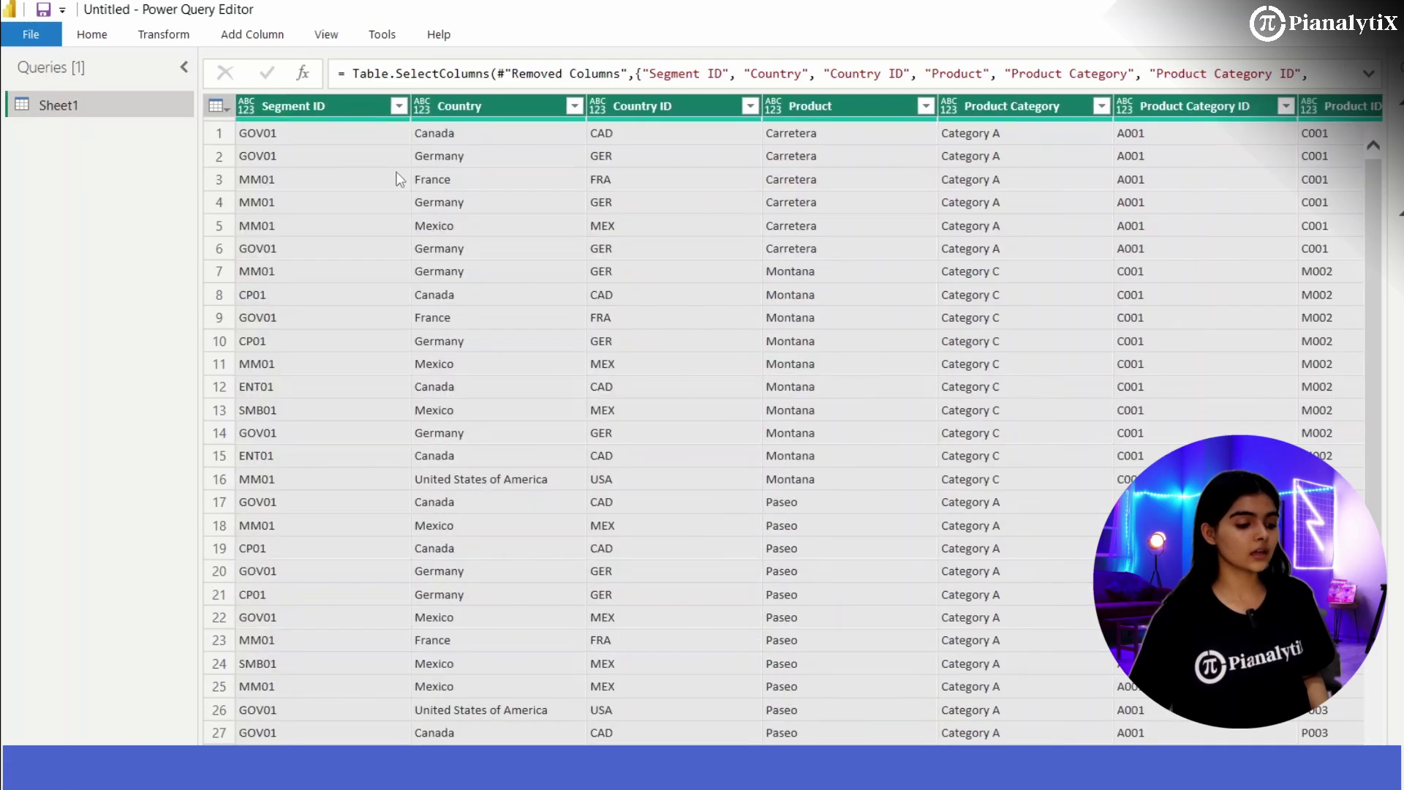
pyautogui.rightClick(342, 107)
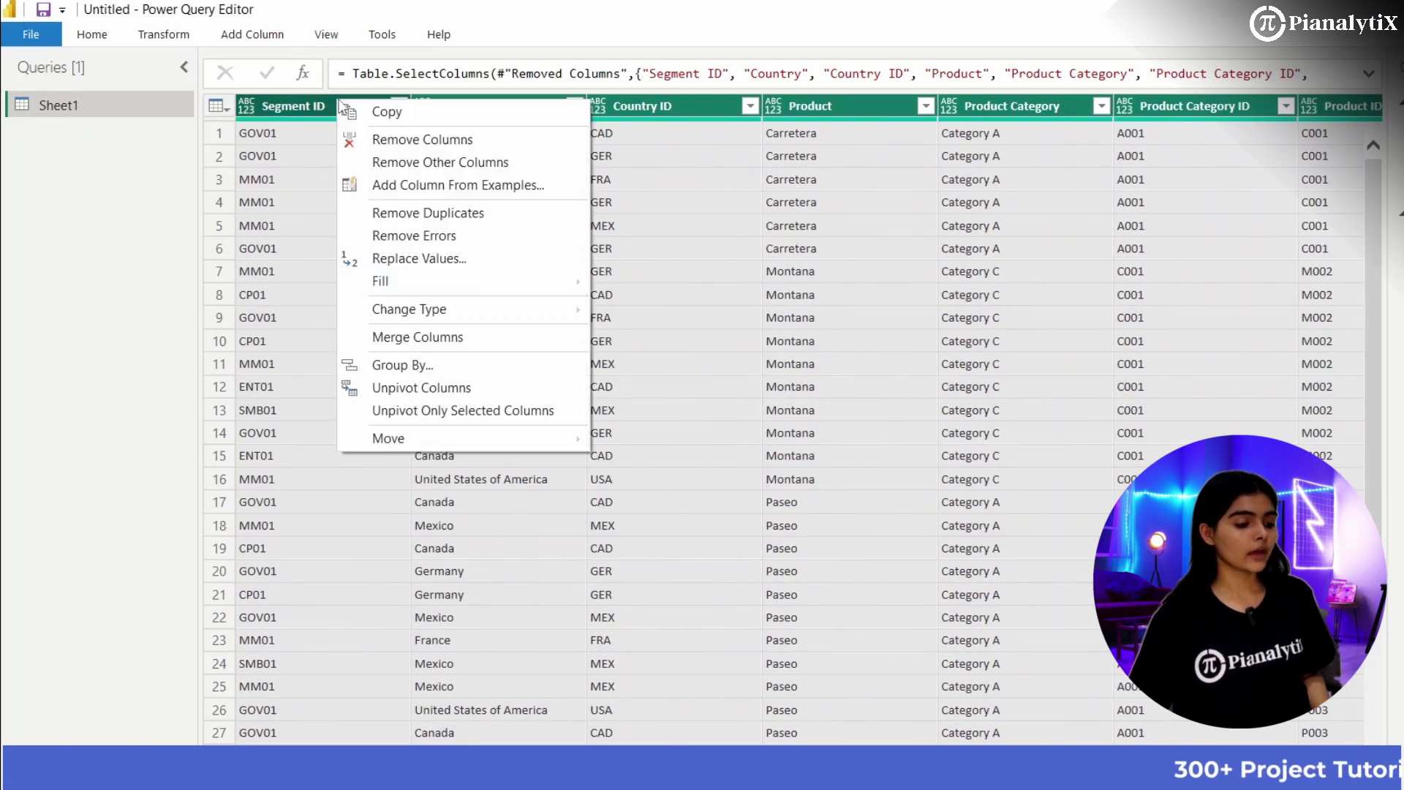
pyautogui.click(368, 212)
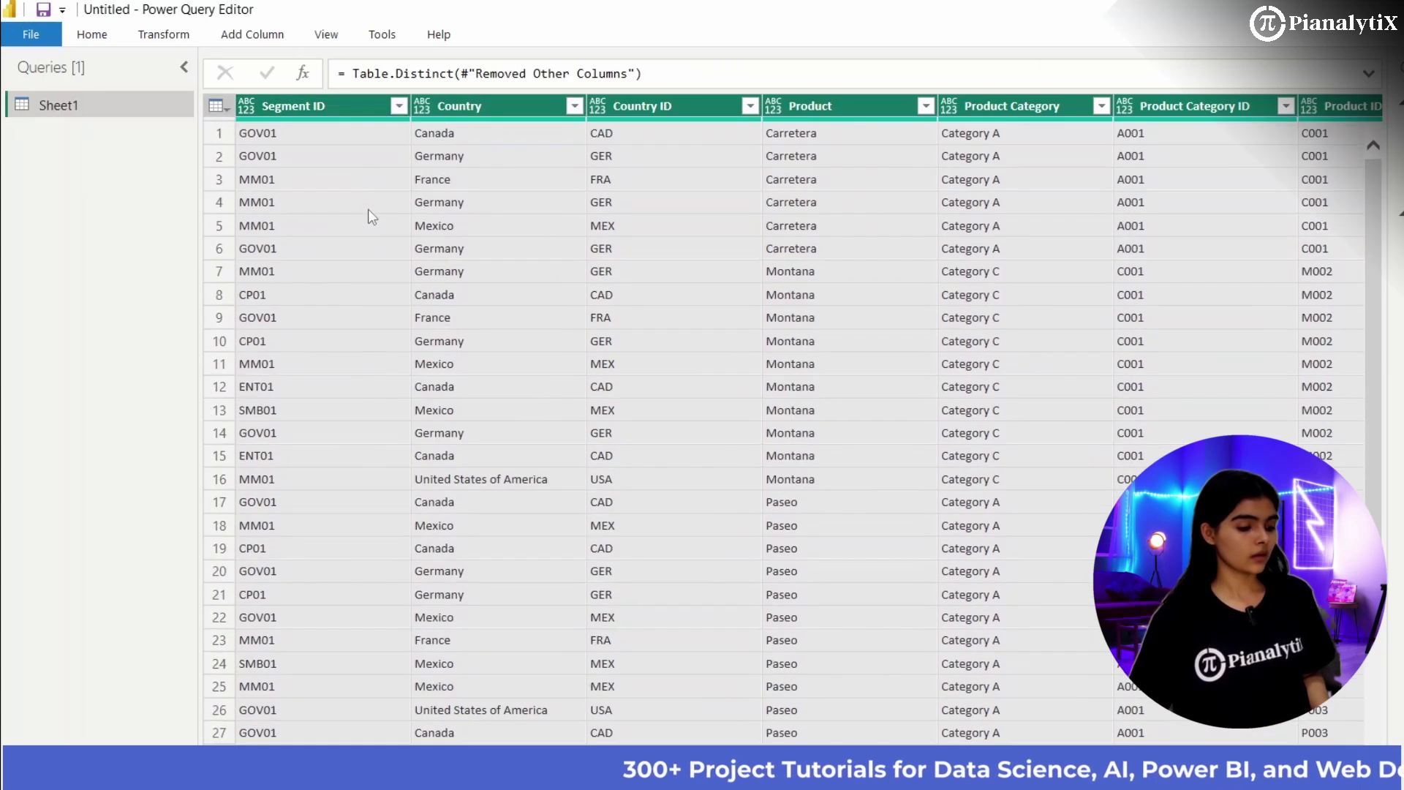
# Replace every 'Canada' value in the Country column with 'Can'.
pyautogui.click(494, 102)
pyautogui.rightClick(495, 105)
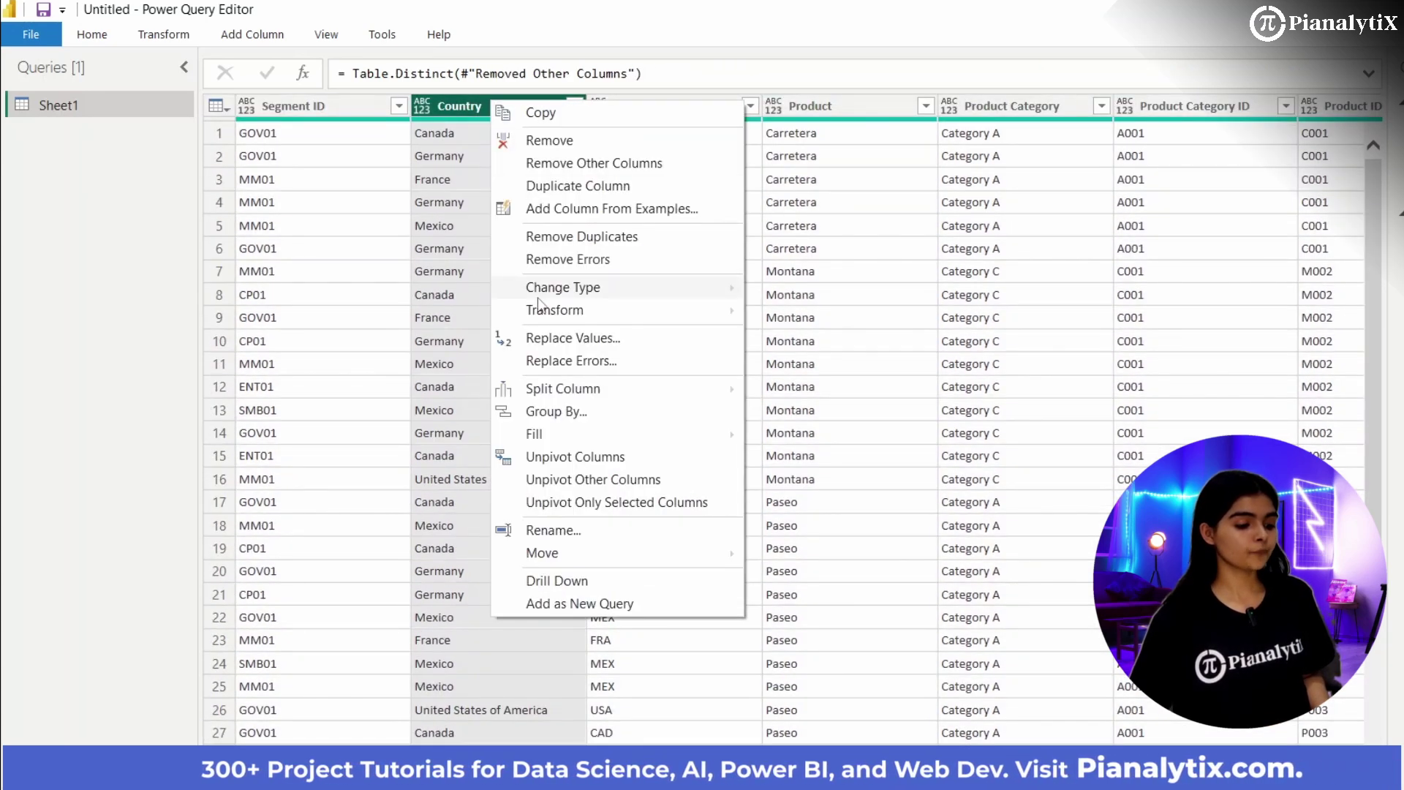
pyautogui.moveTo(538, 298)
pyautogui.click(557, 339)
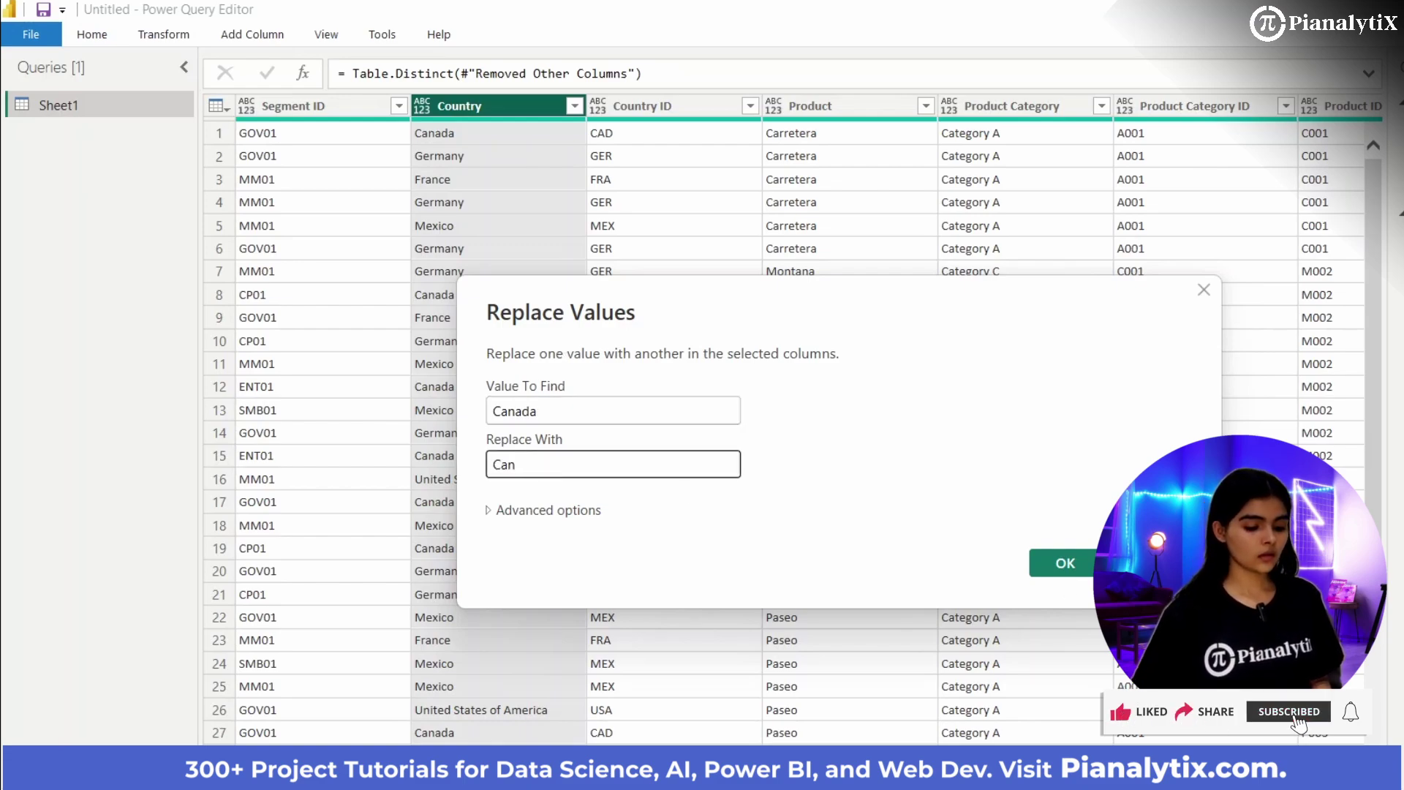
pyautogui.click(1065, 560)
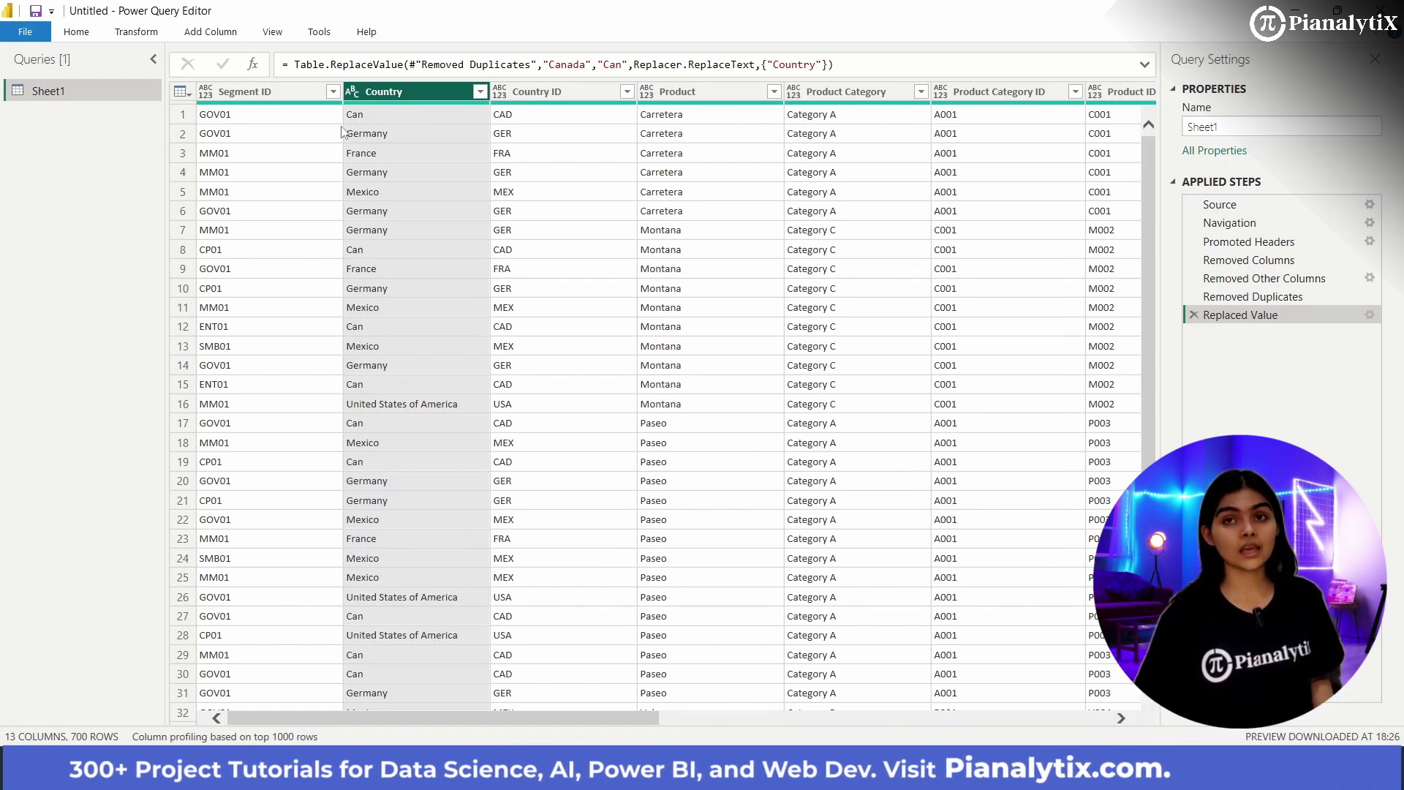
pyautogui.rightClick(564, 97)
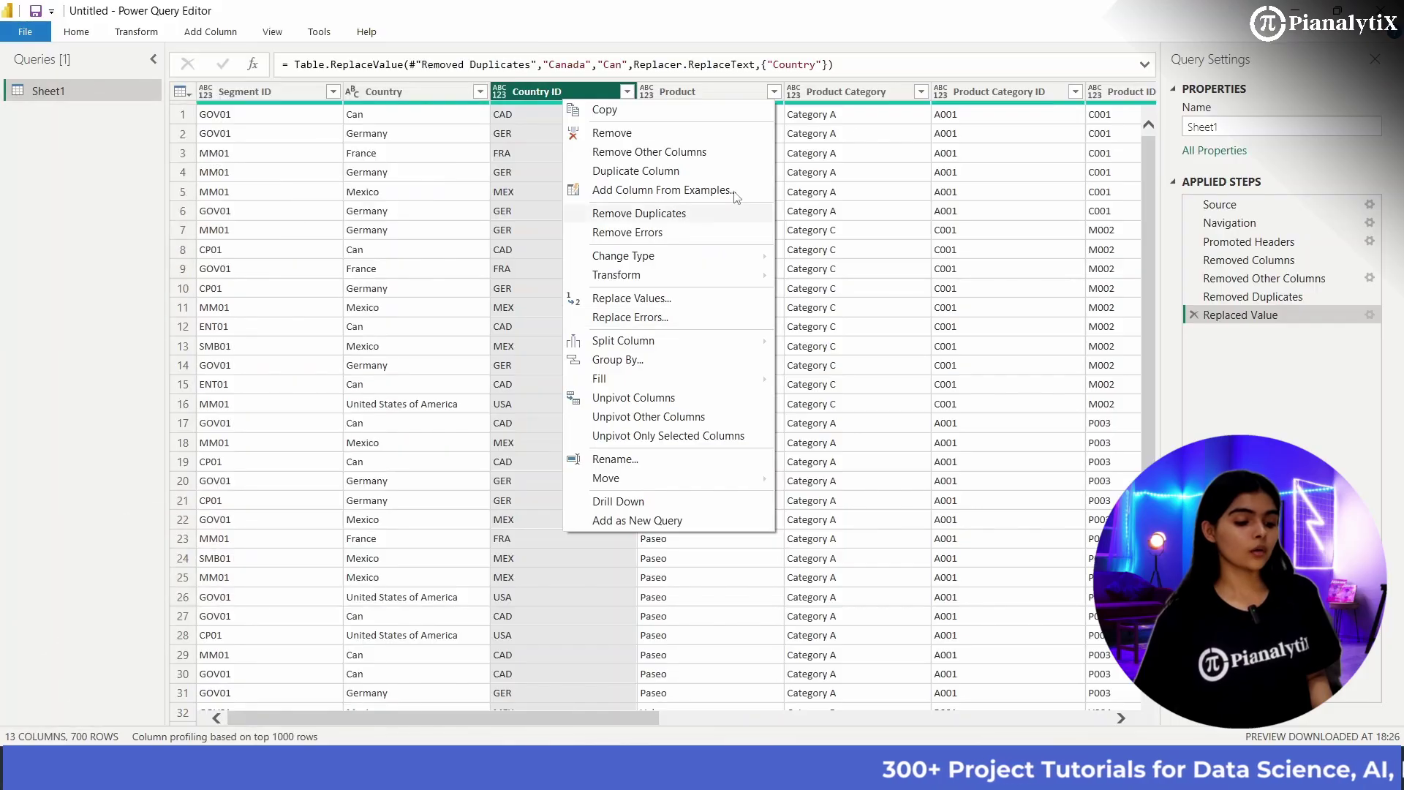
pyautogui.click(848, 117)
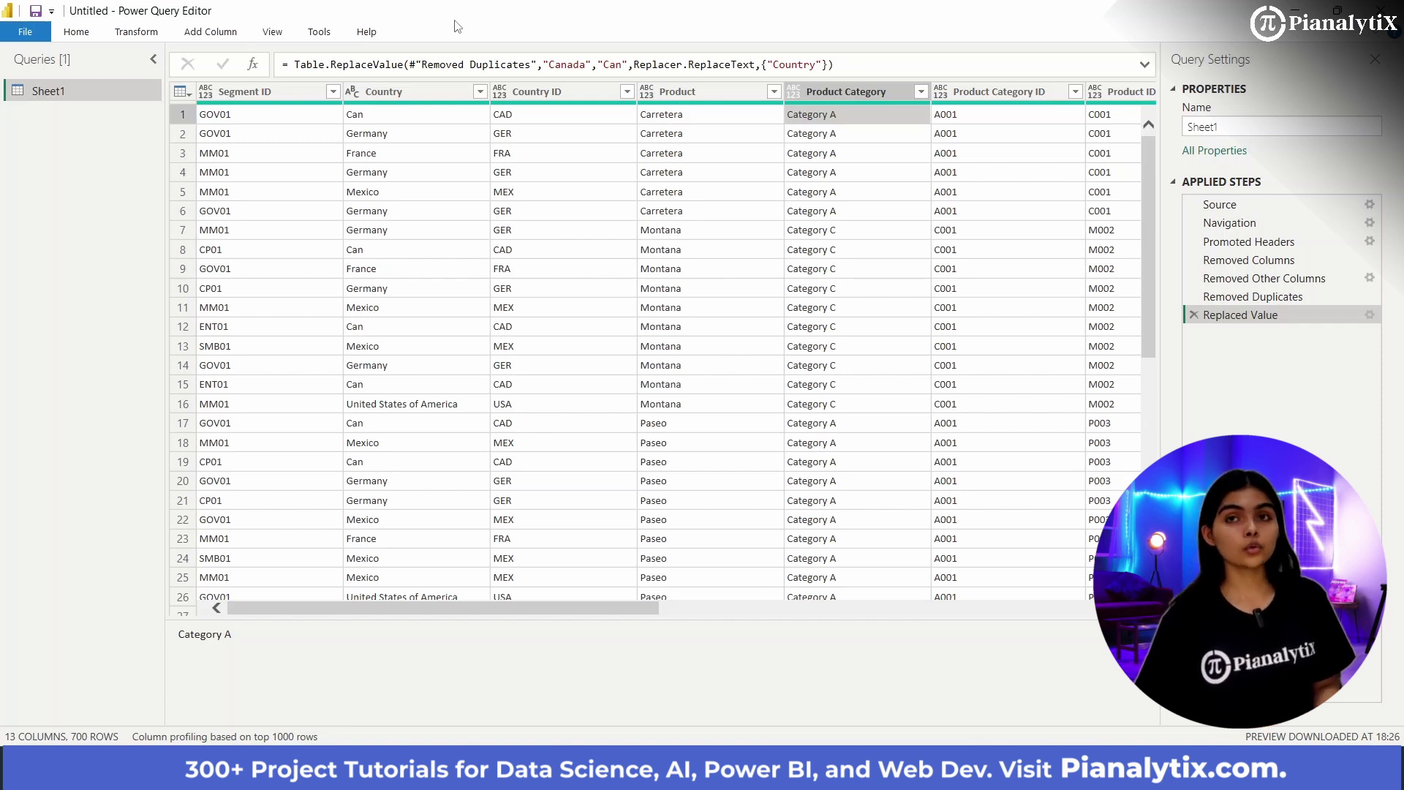
# Open the Advanced Editor from the Home tab to see the Sheet1 M code.
pyautogui.click(76, 32)
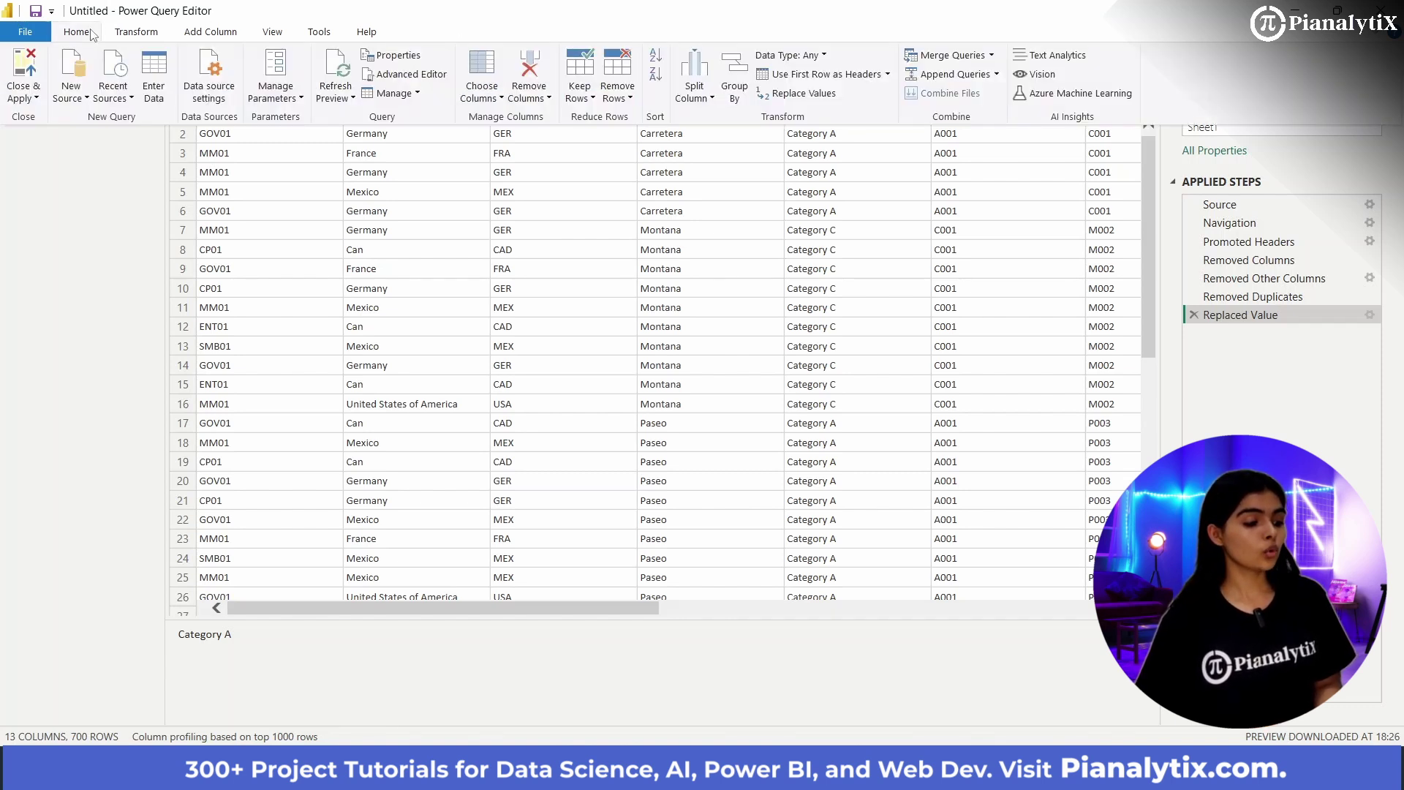
pyautogui.click(404, 74)
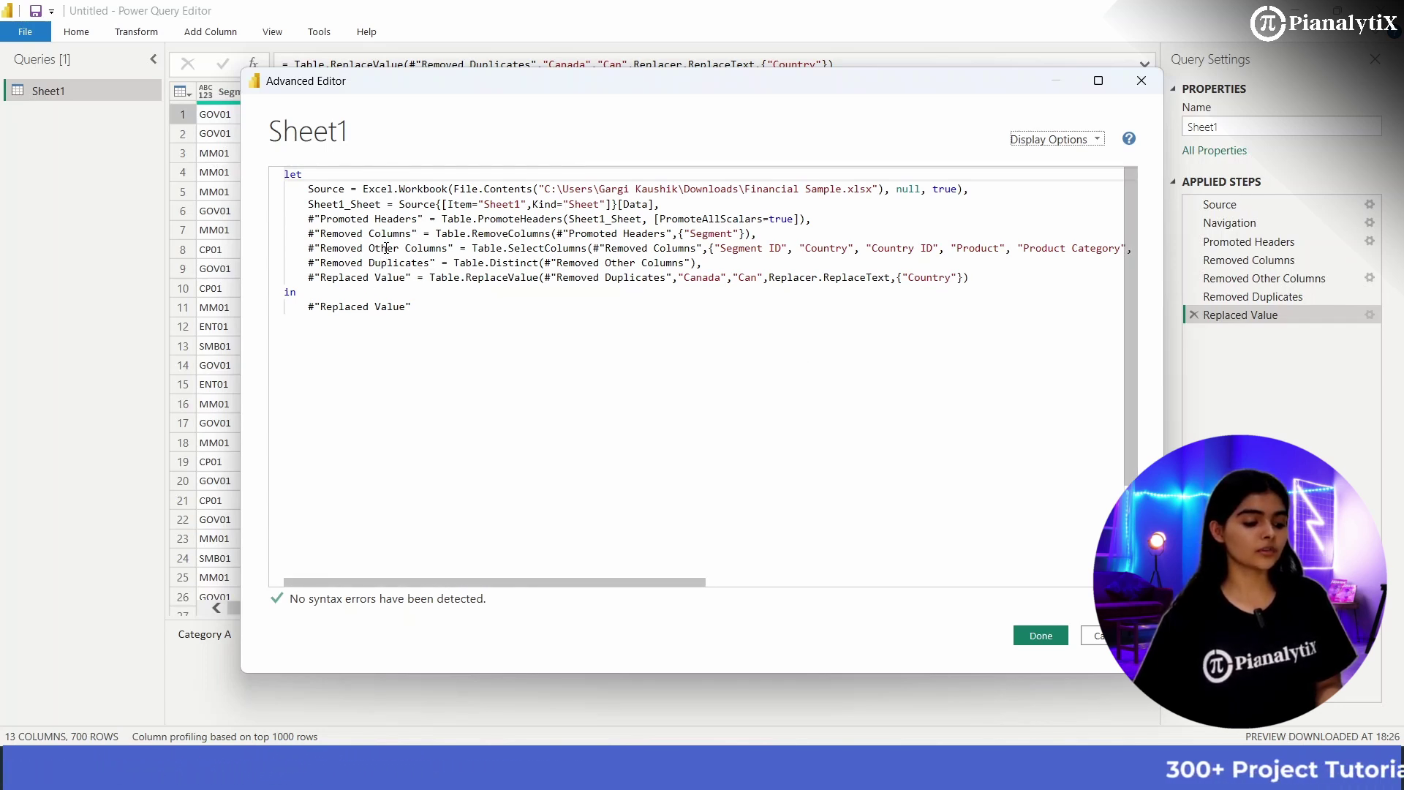
# Replace the existing code with a let defining pianalytixlist = {1, 3, 5, "PowerBI"}.
pyautogui.moveTo(359, 345); pyautogui.dragTo(245, 157)
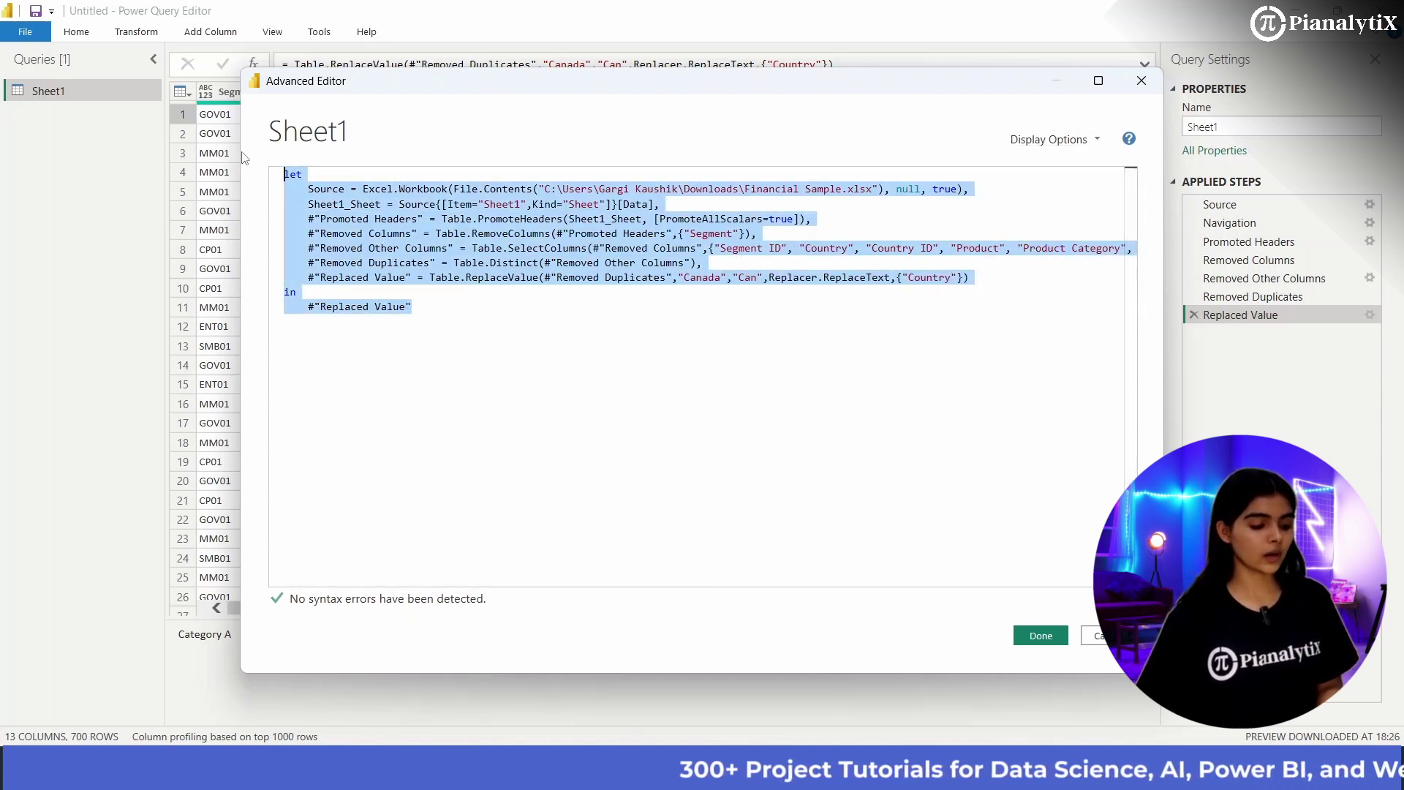
pyautogui.press('Delete')
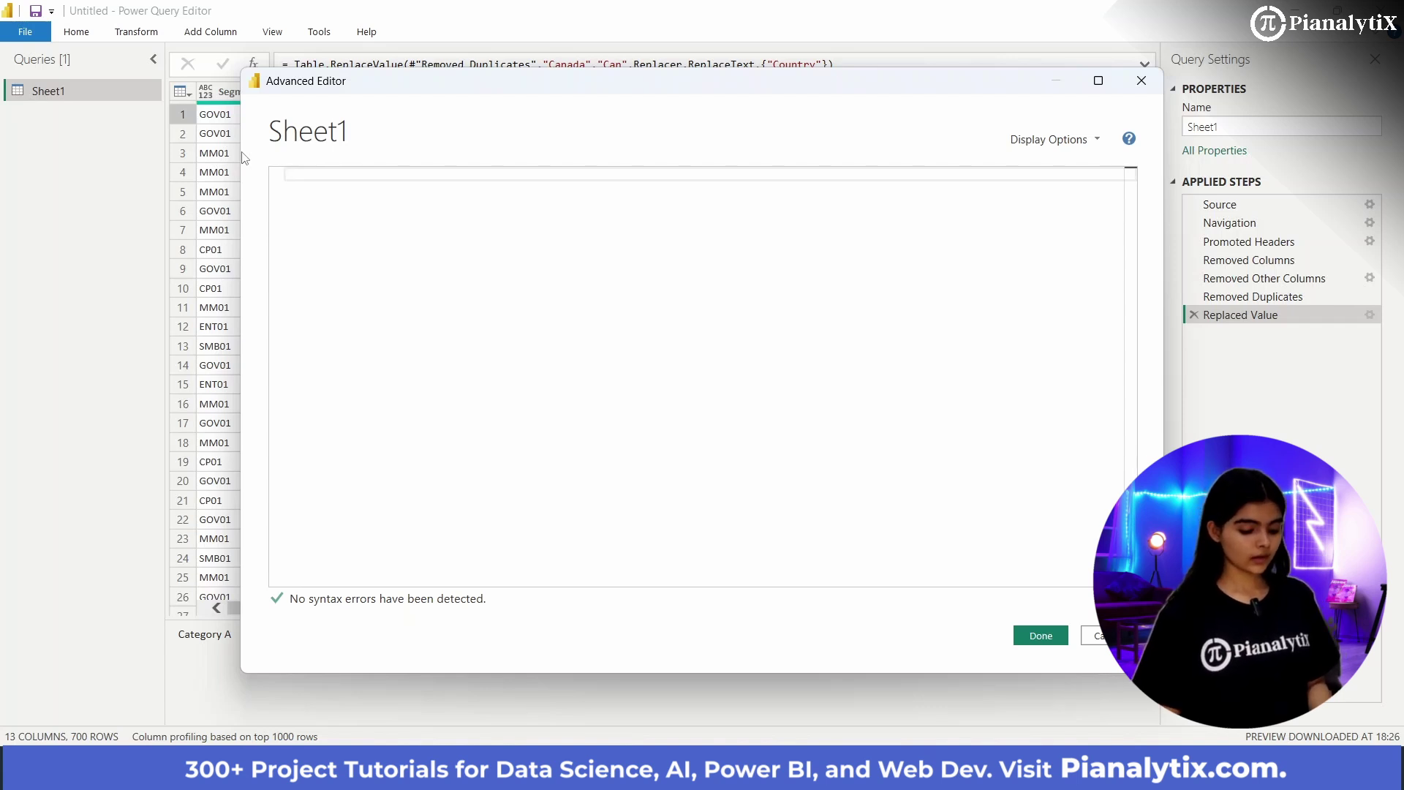
pyautogui.write('t')
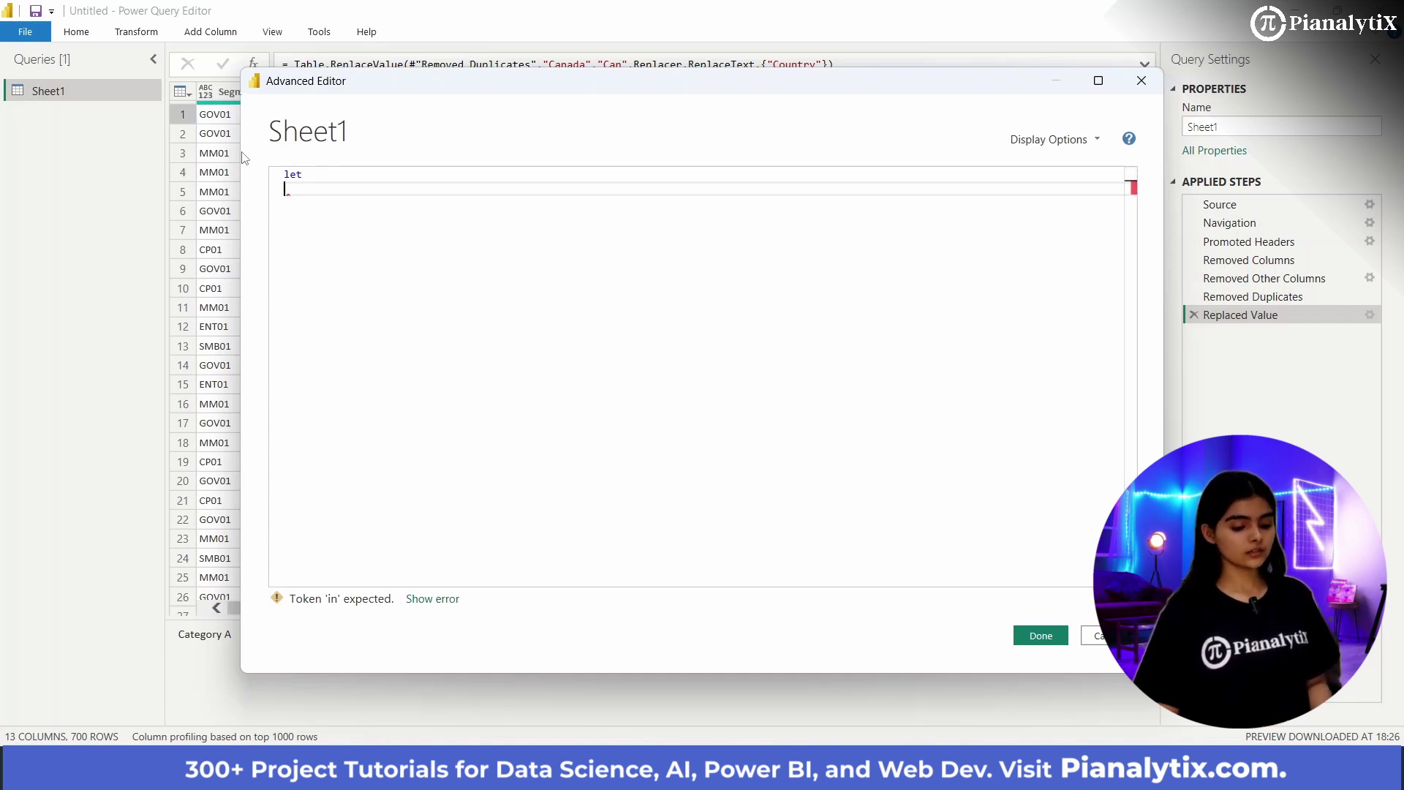
pyautogui.write('pianalytic')
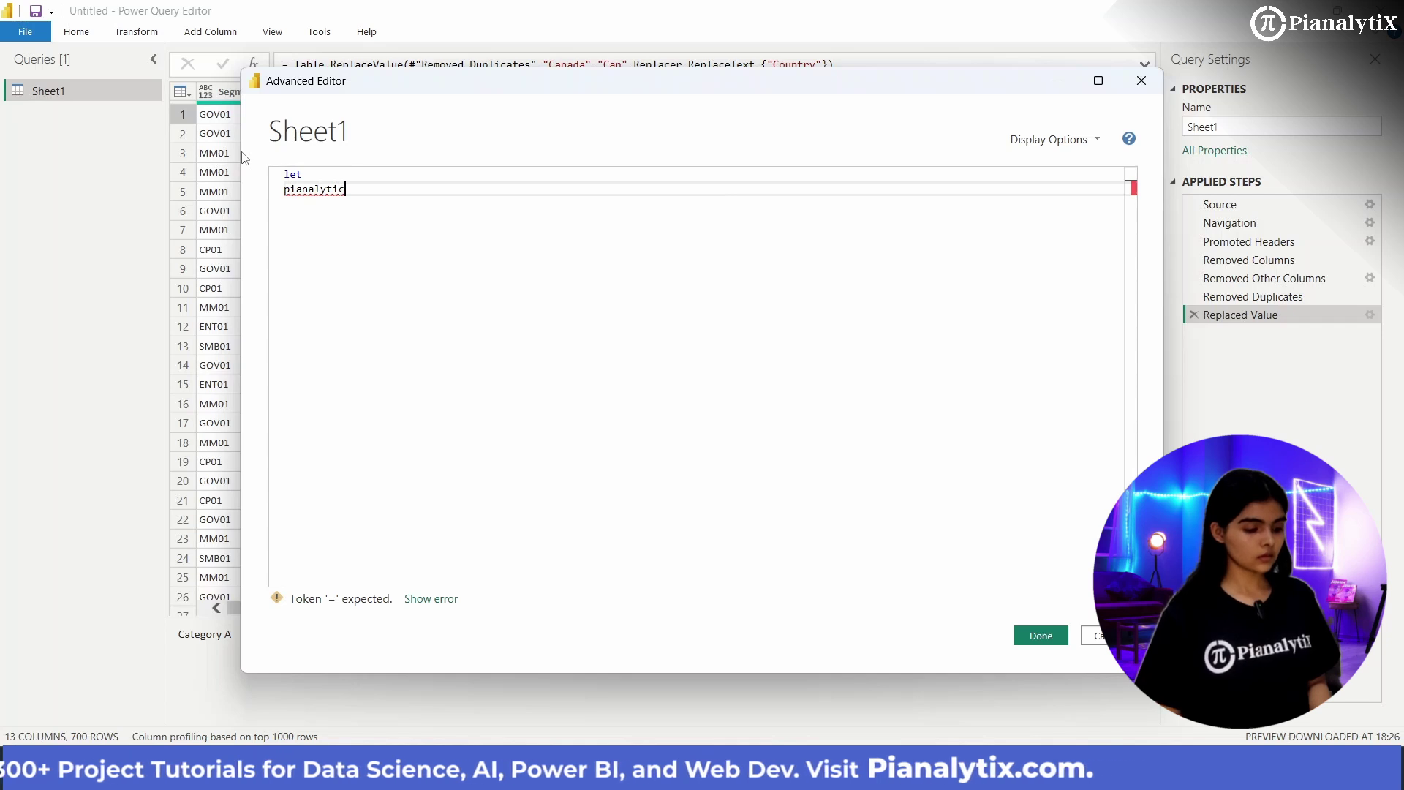
pyautogui.press('BackSpace')
pyautogui.write('xlist ')
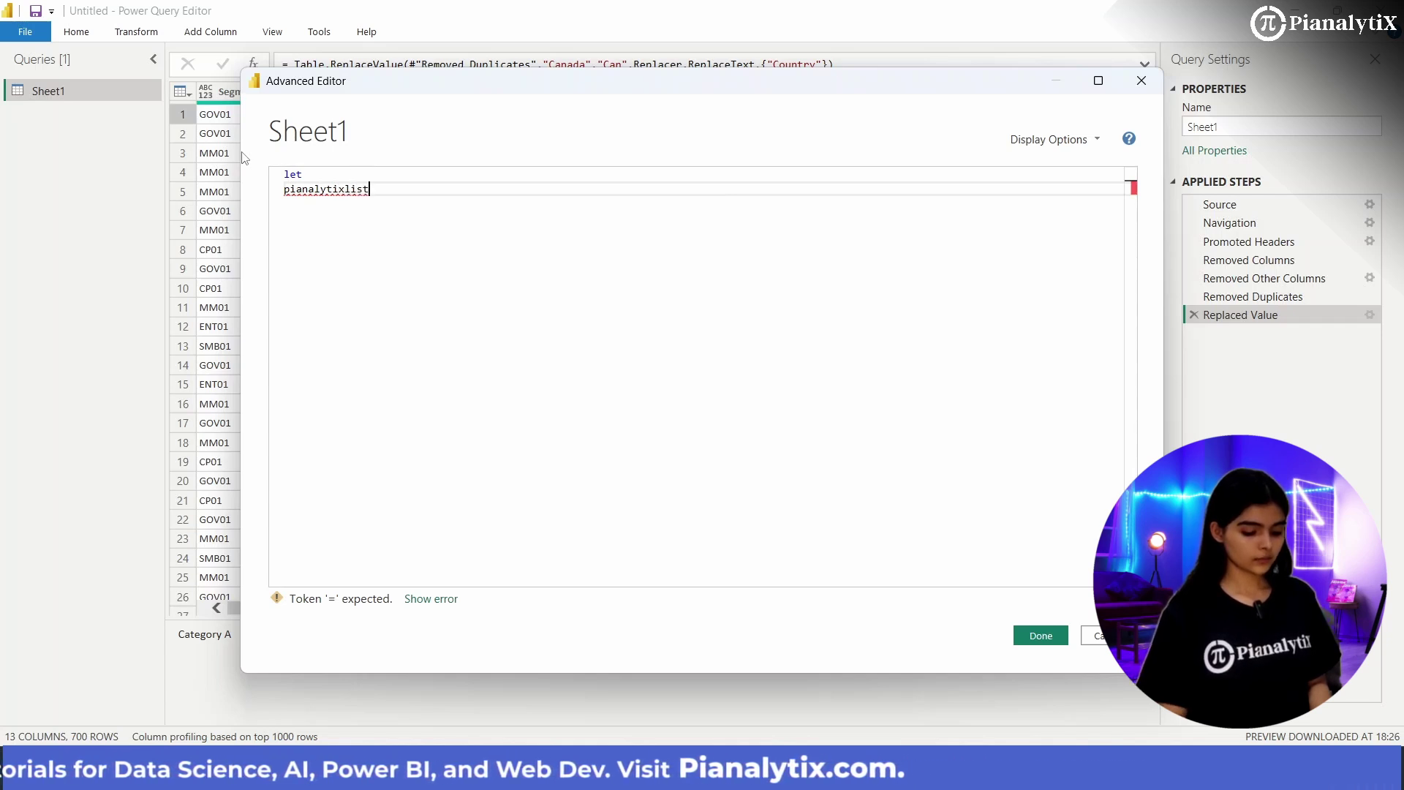
pyautogui.write('=')
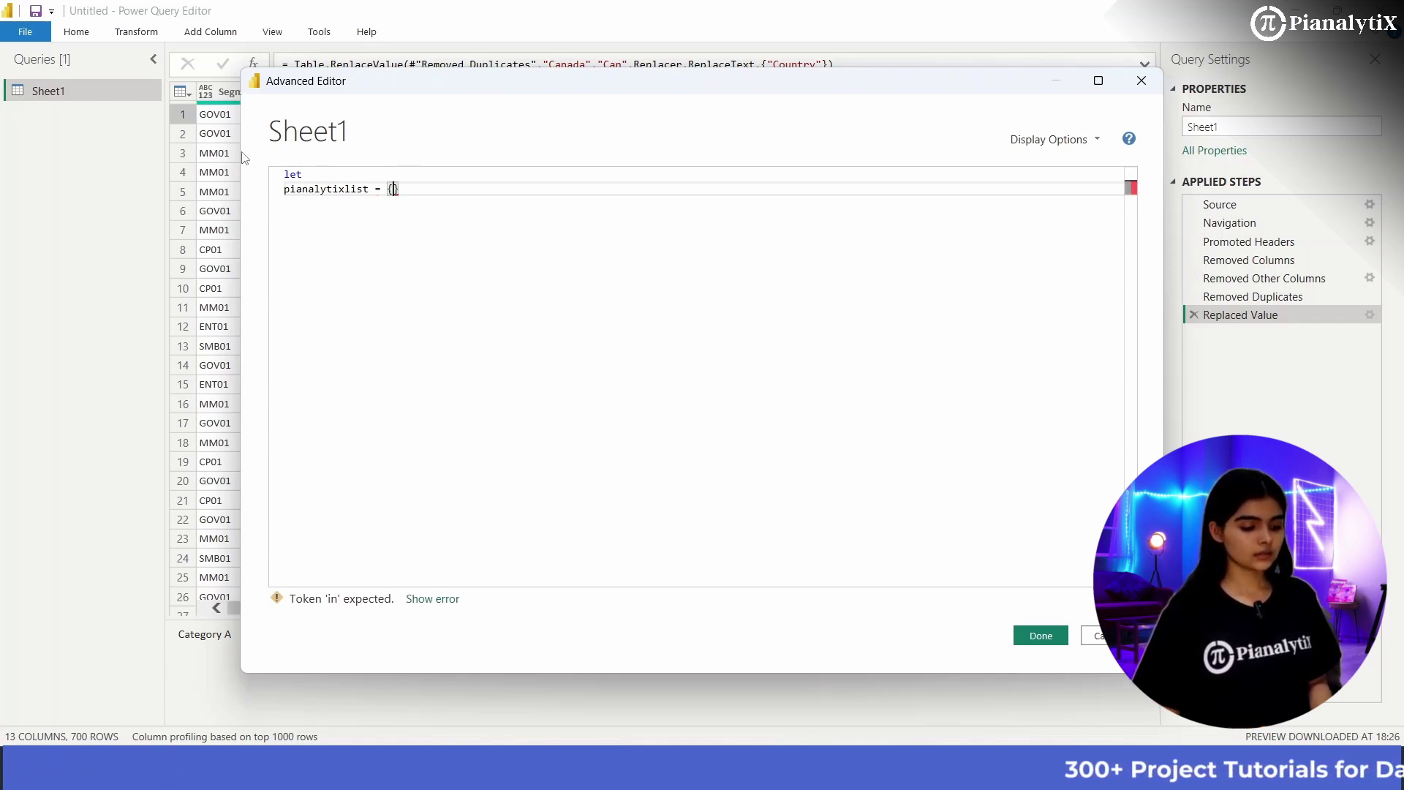
pyautogui.write('{')
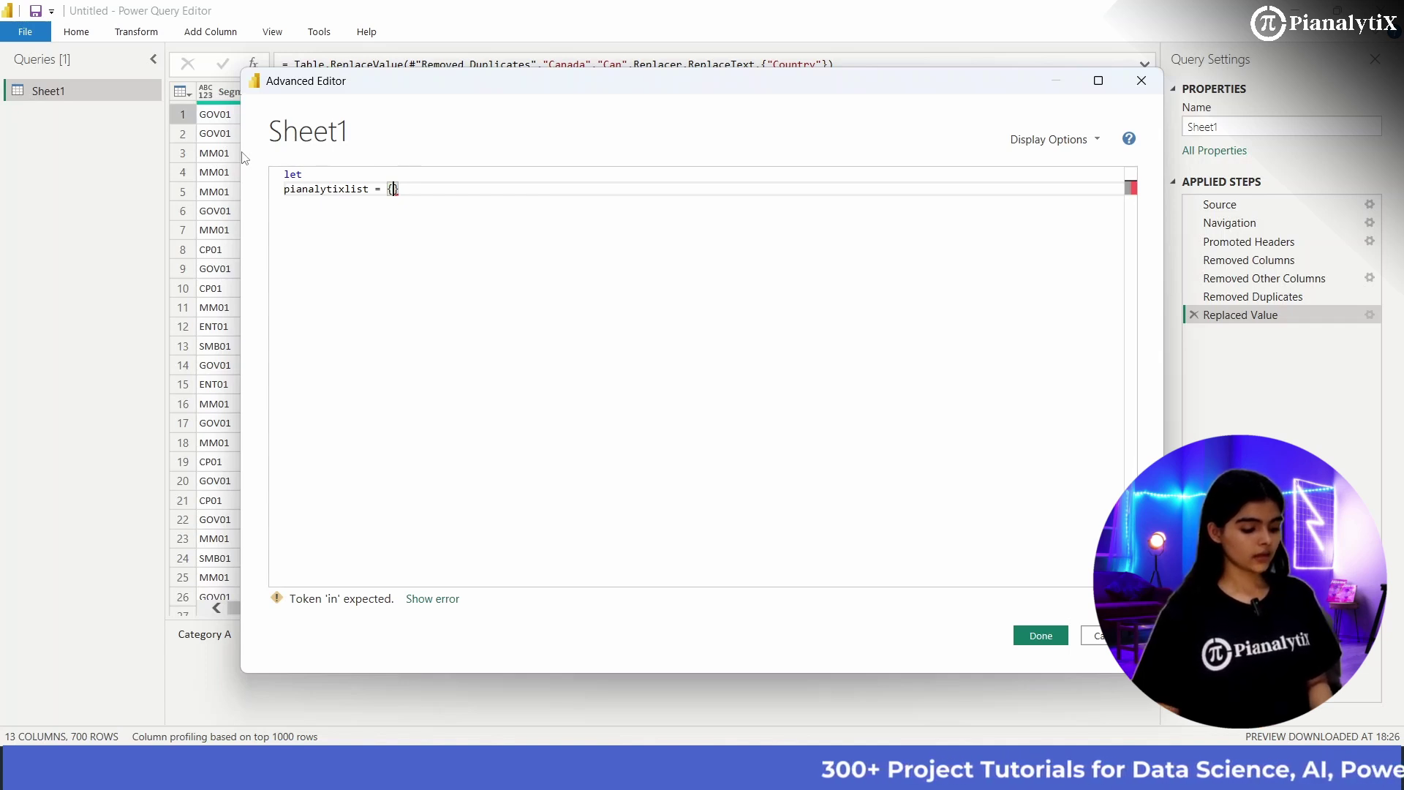
pyautogui.write('1')
pyautogui.write(', 3, 5')
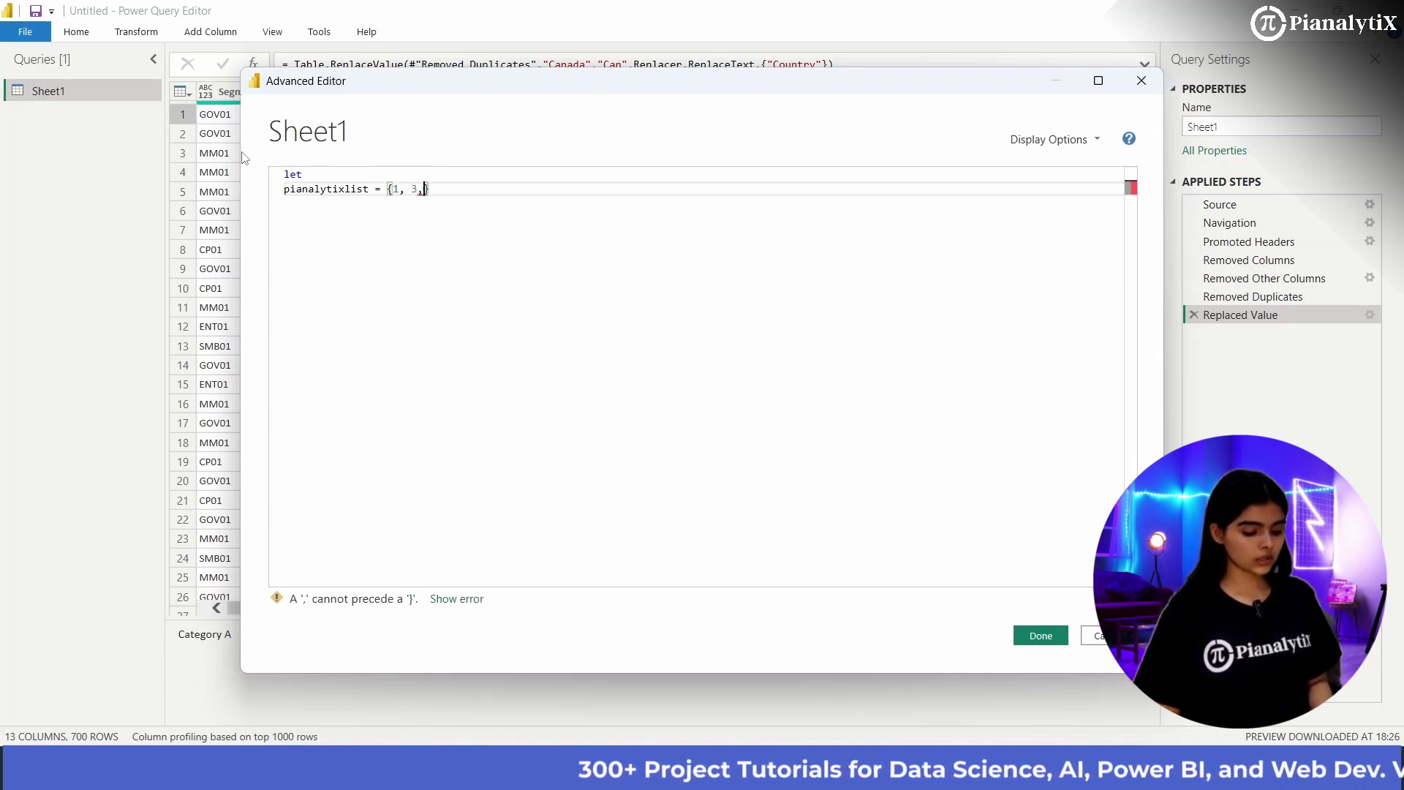
pyautogui.write(', "PowerBI')
pyautogui.write('""')
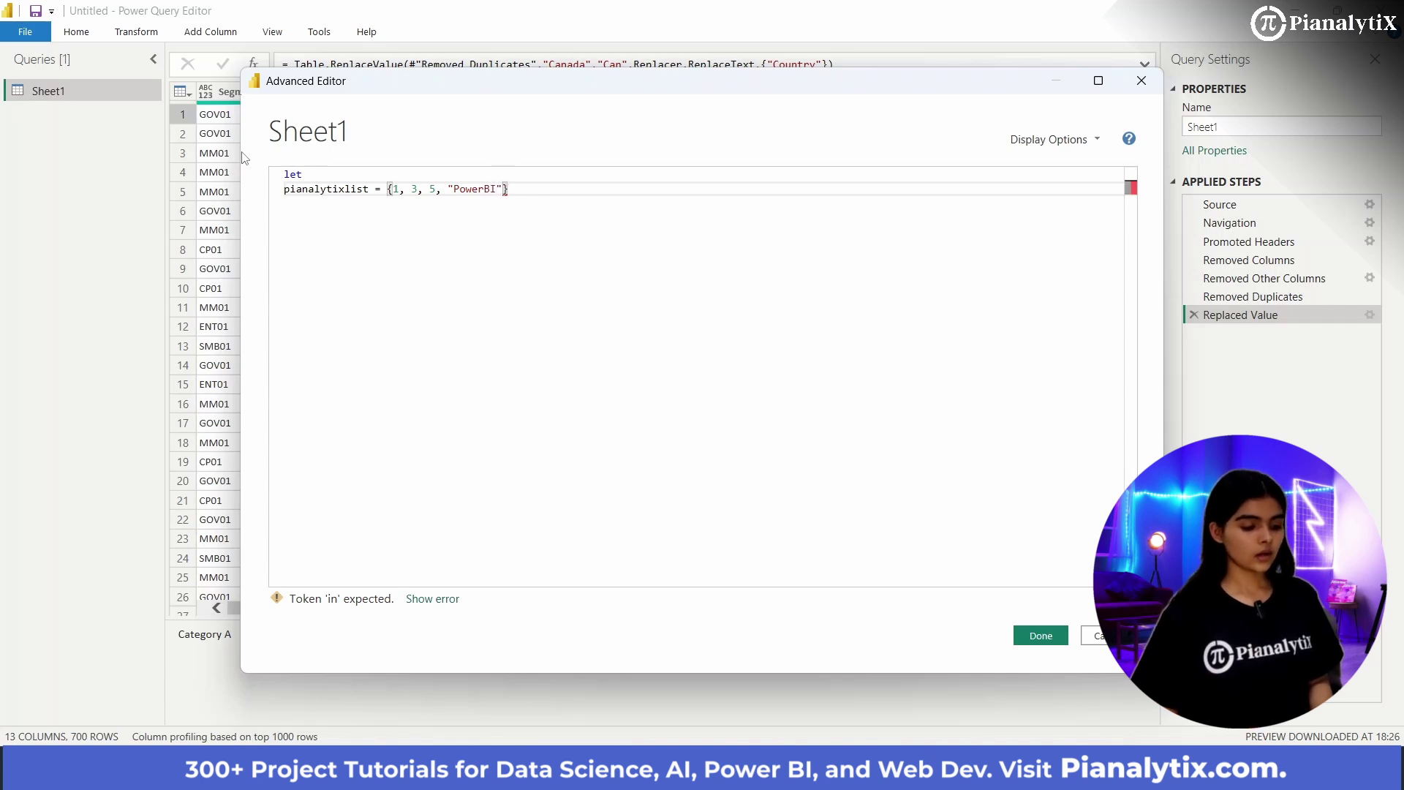
# Add an 'in pianalytixlist' clause and apply the code to show the list.
pyautogui.press('Return')
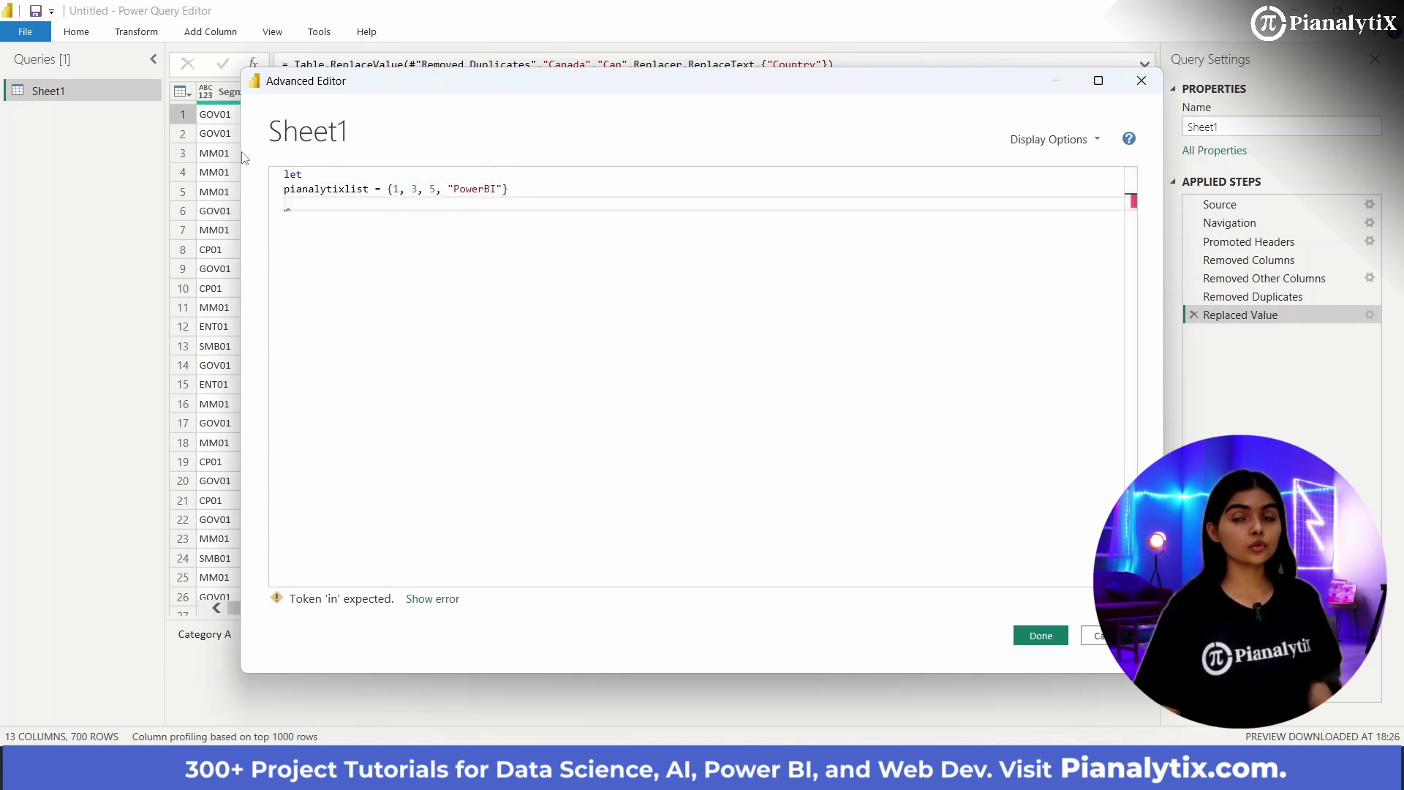
pyautogui.write('in')
pyautogui.press('Return')
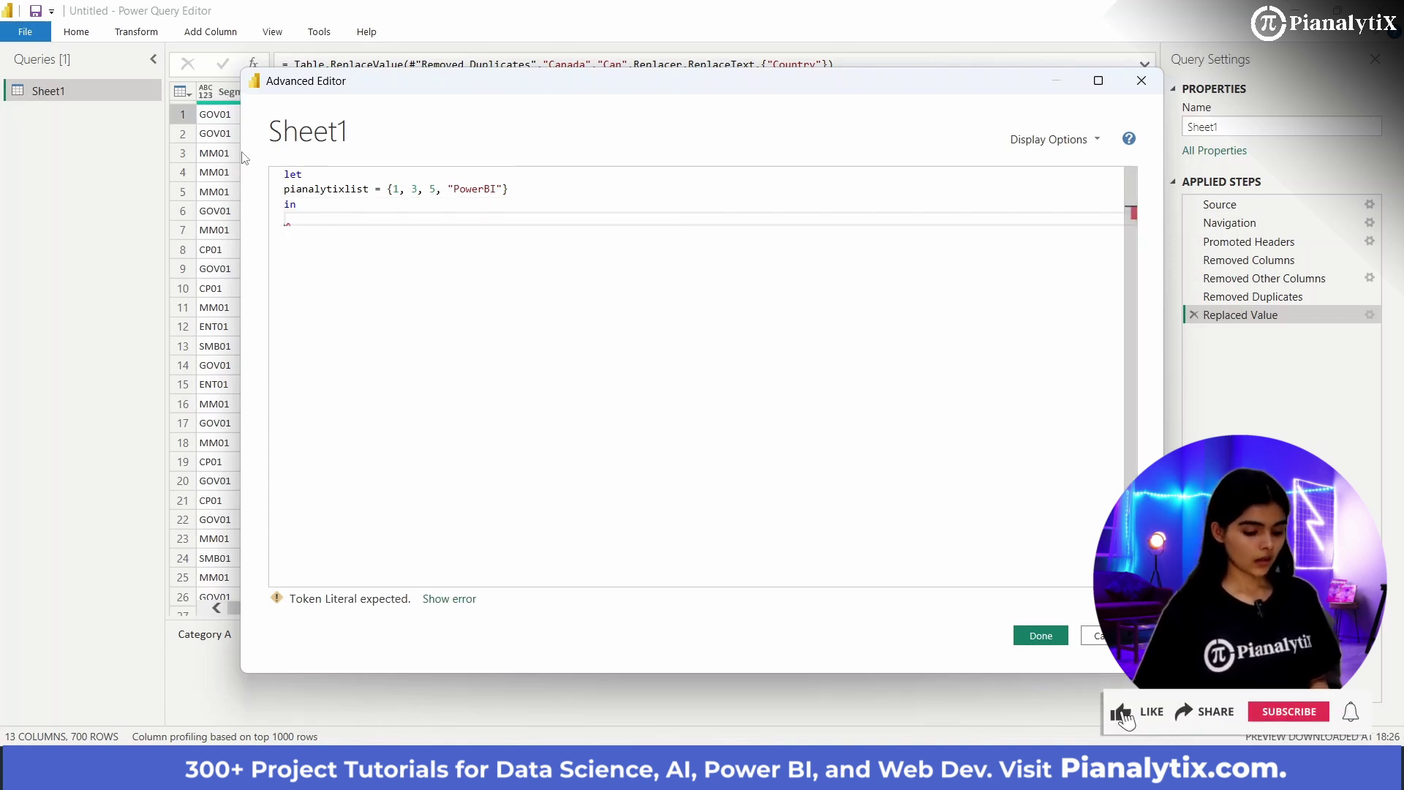
pyautogui.write('piana')
pyautogui.press('Escape')
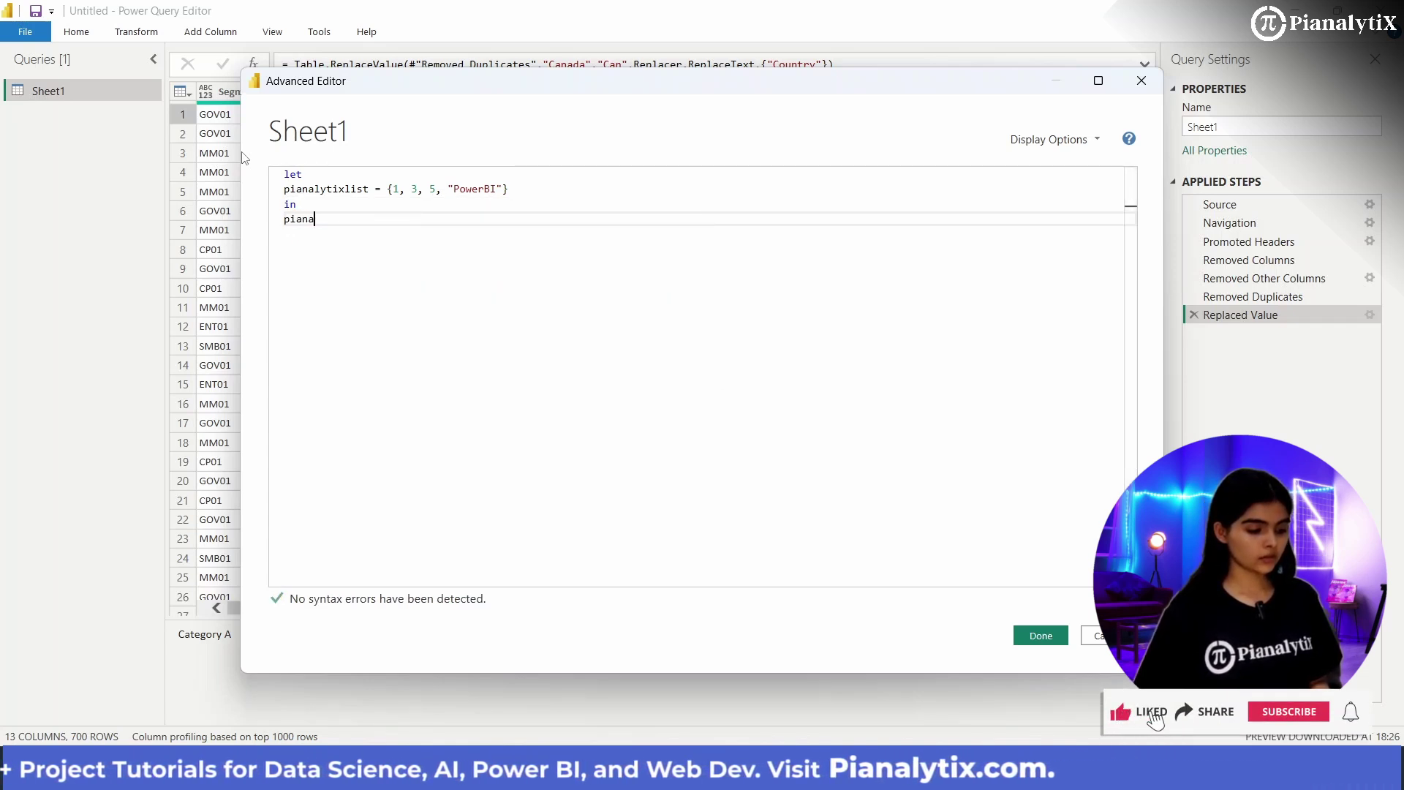
pyautogui.write('lytixlist')
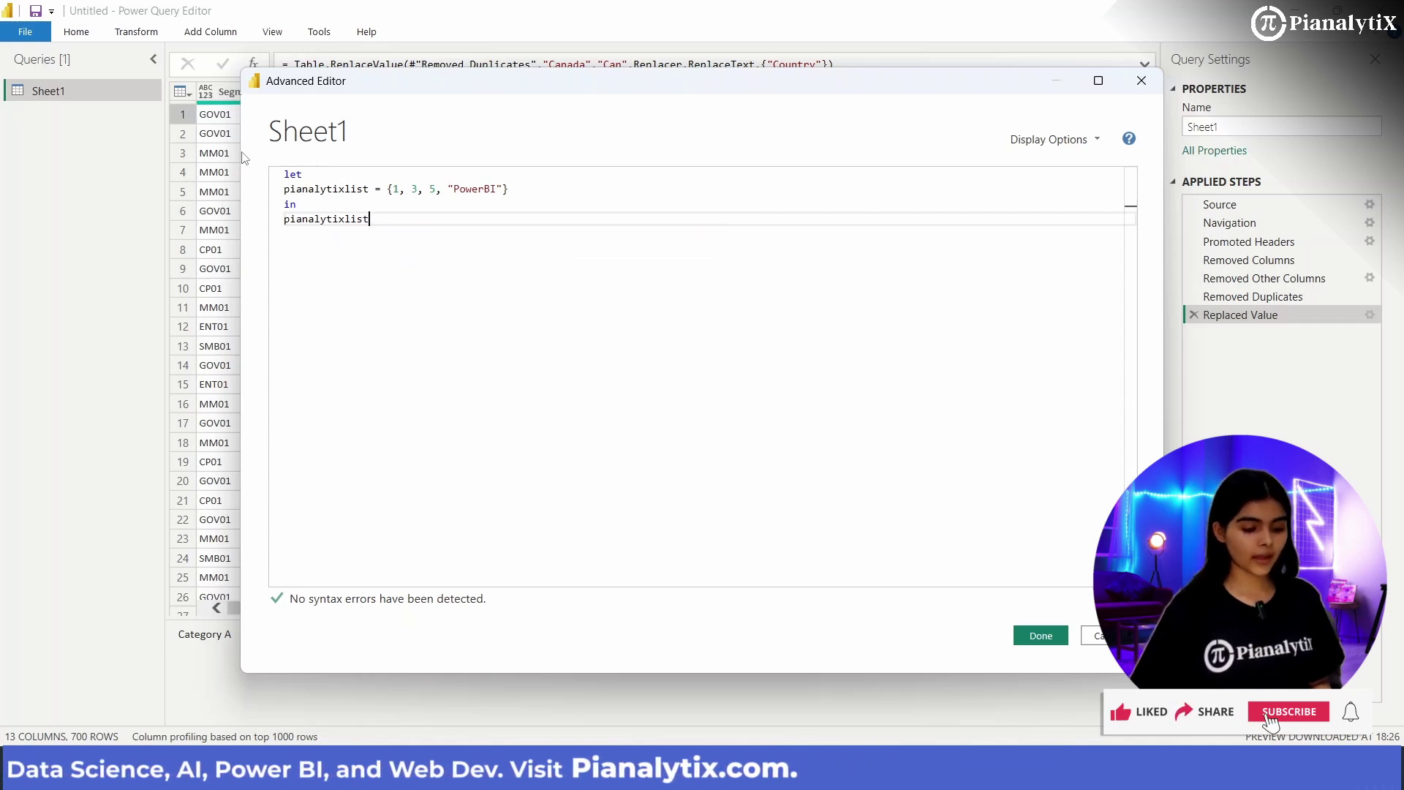
pyautogui.click(1024, 634)
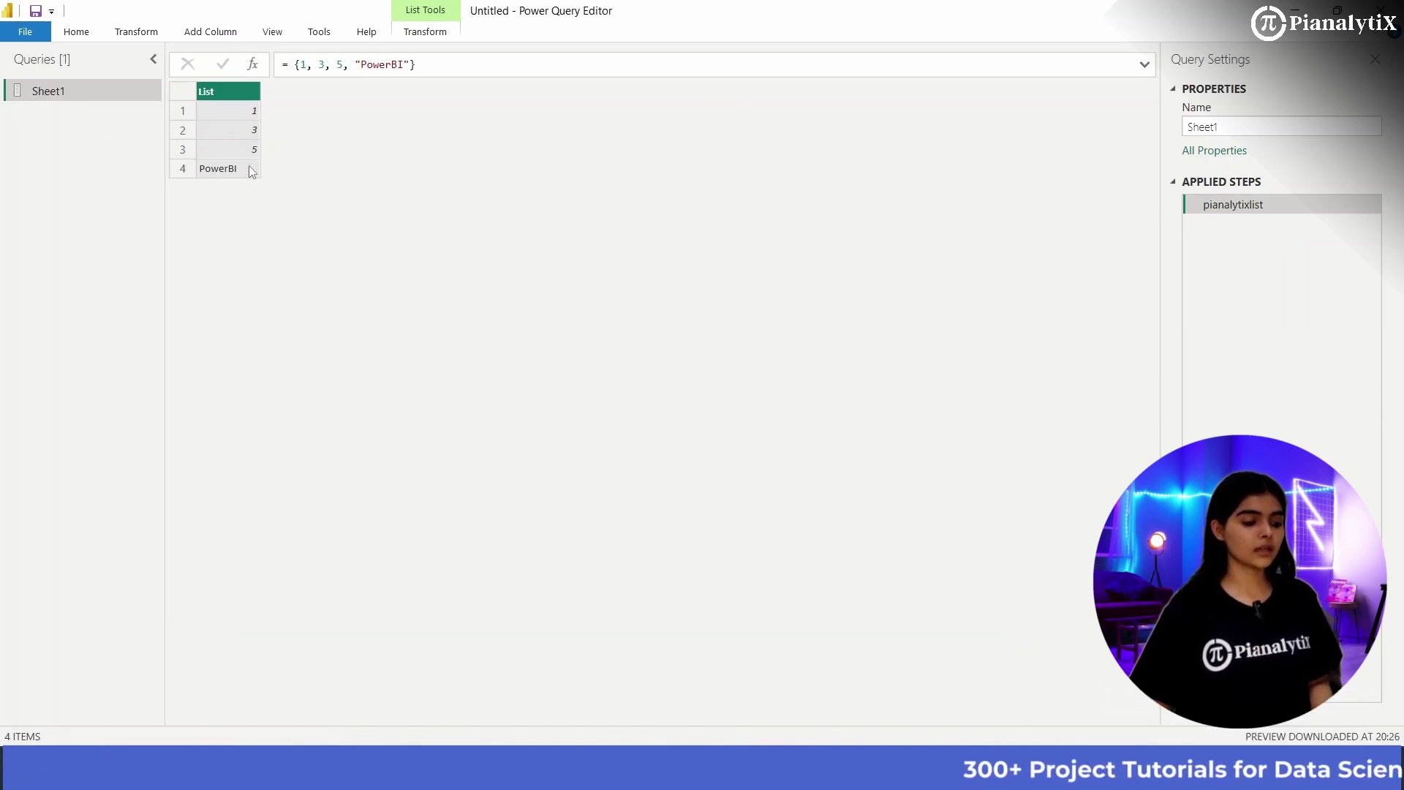
# In the Advanced Editor, add a step count = List.Count(pianalytixlist) after the list.
pyautogui.click(94, 33)
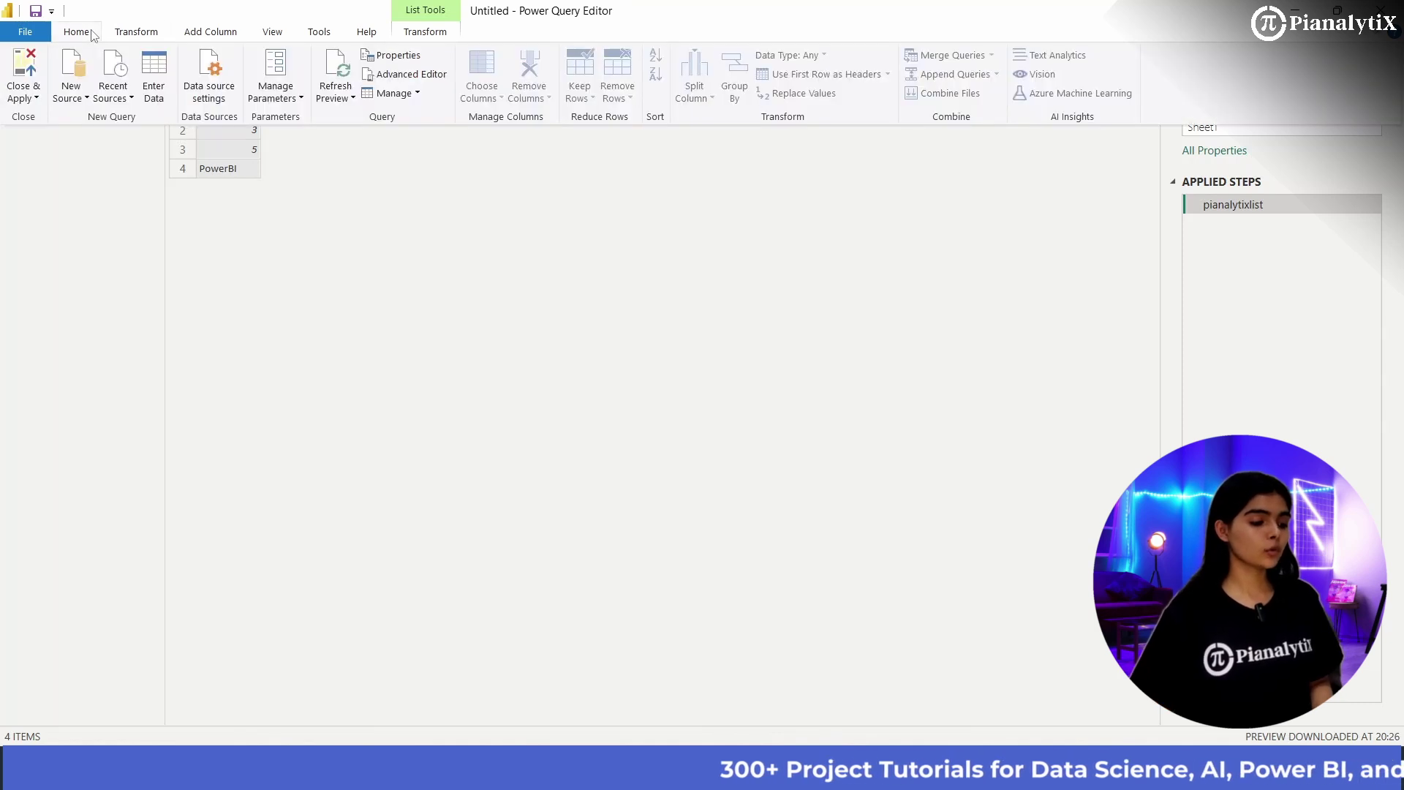
pyautogui.click(386, 76)
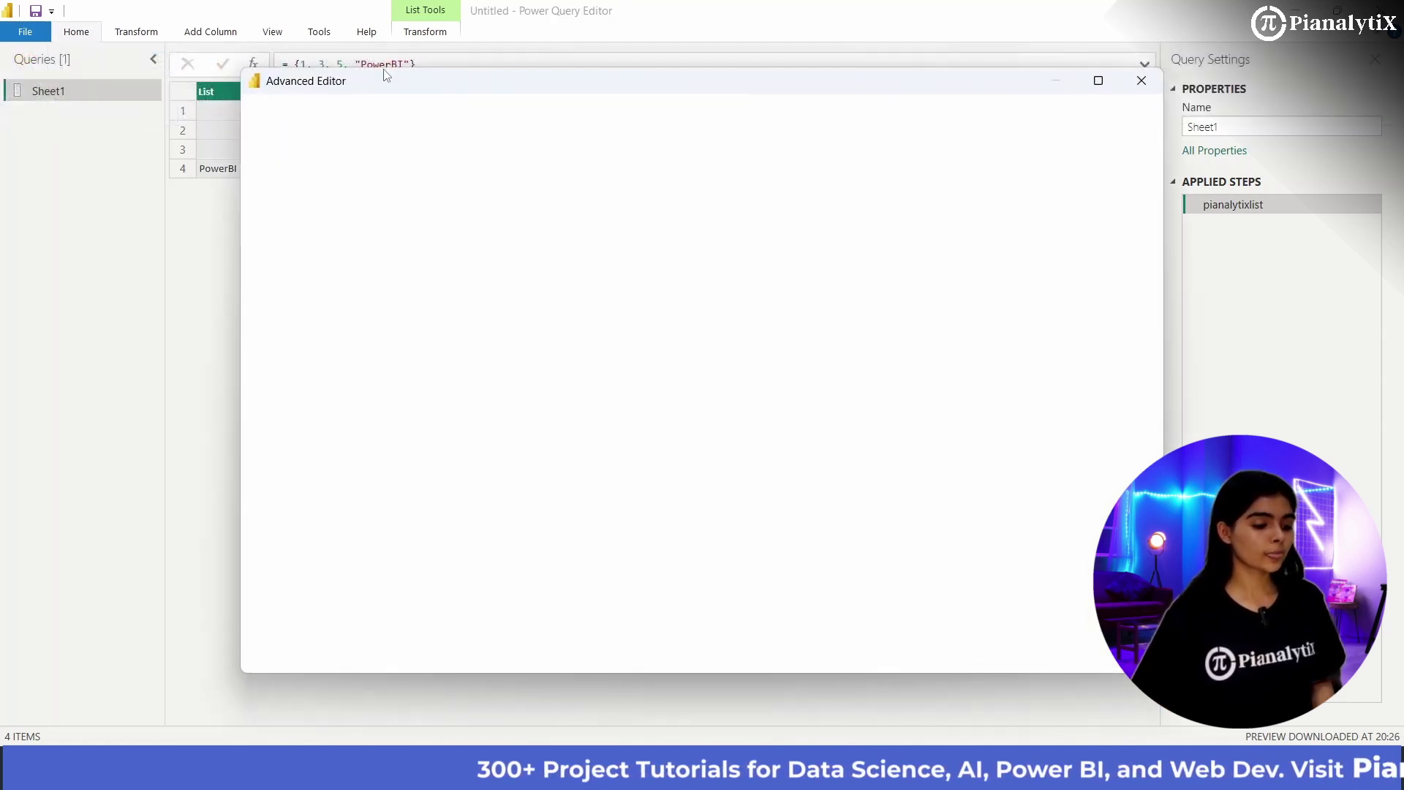
pyautogui.click(526, 197)
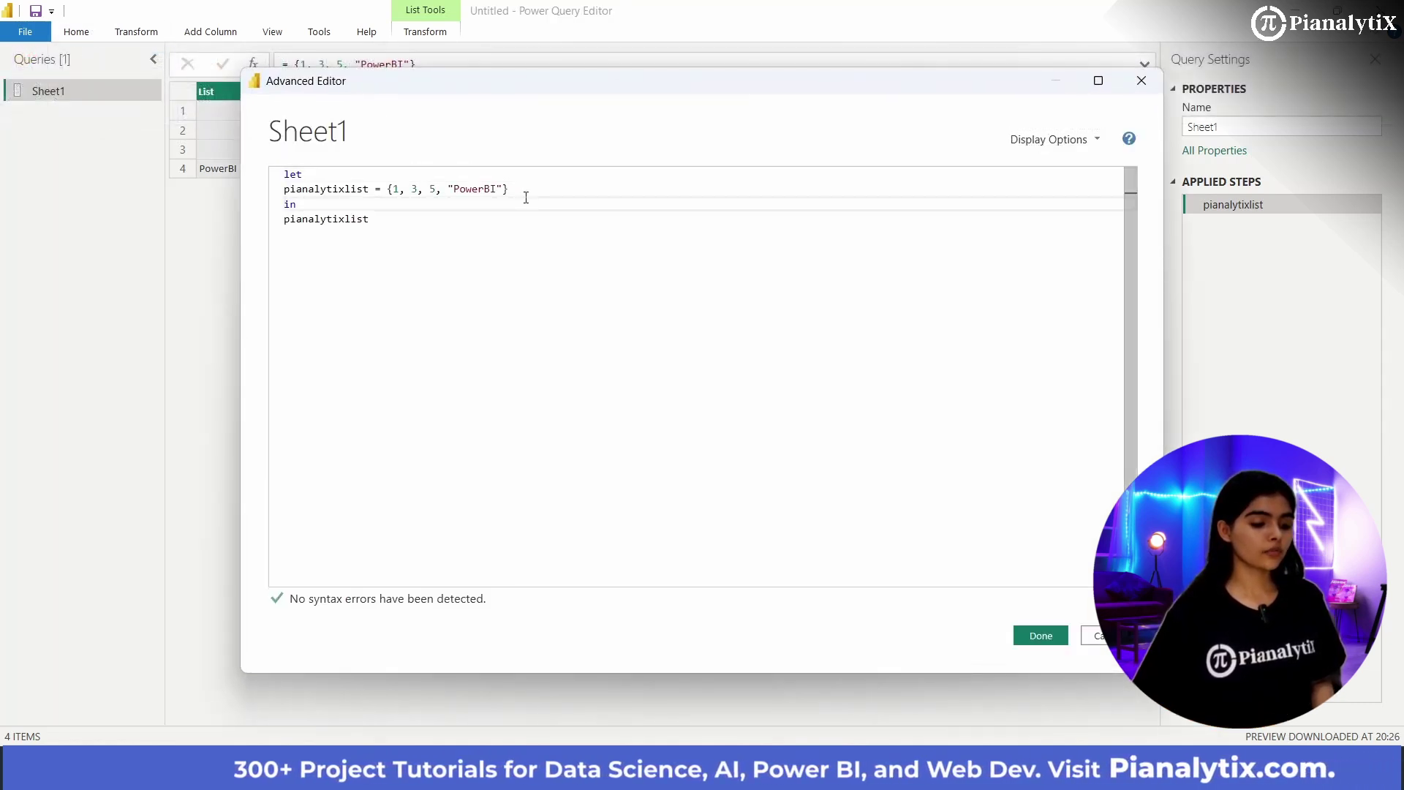
pyautogui.press('Return')
pyautogui.write('count')
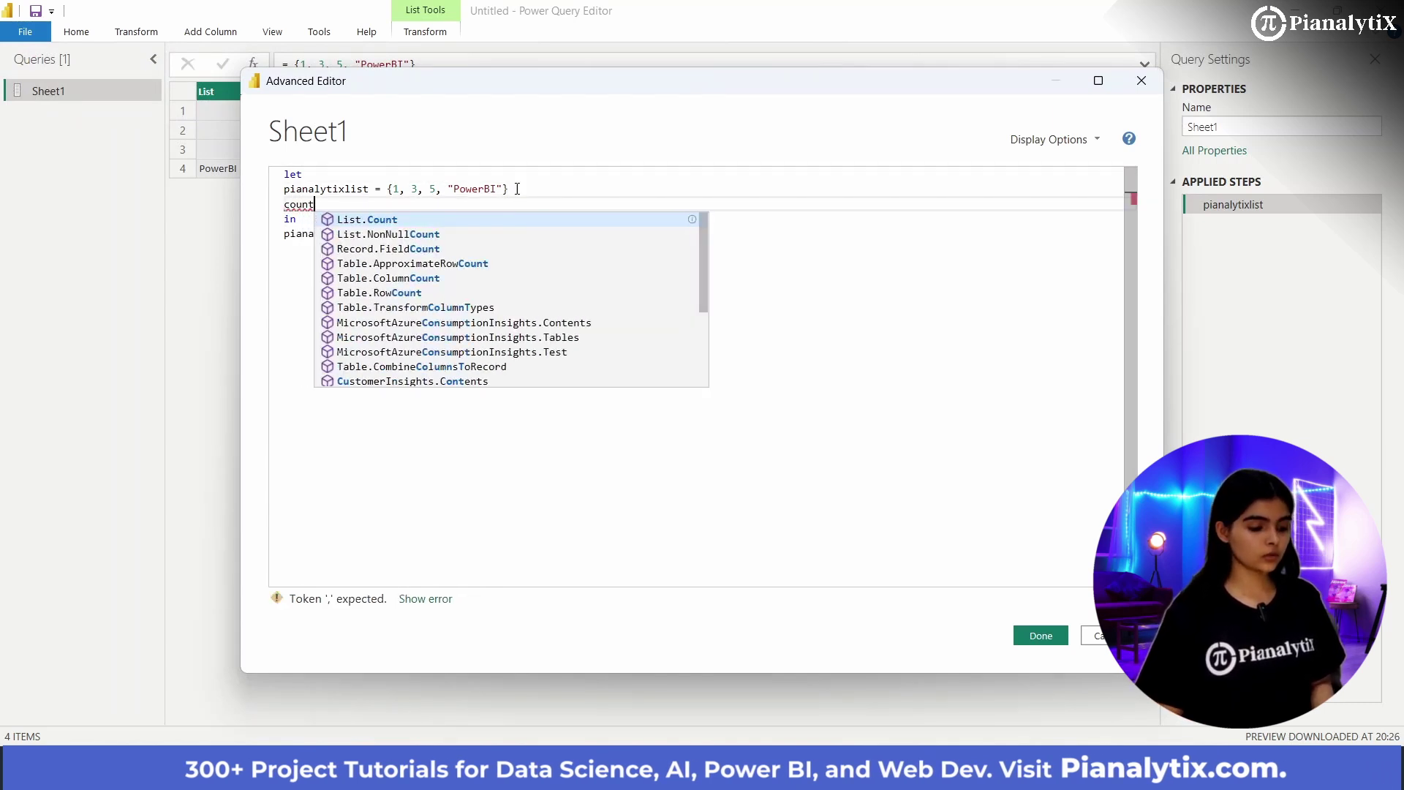
pyautogui.click(517, 189)
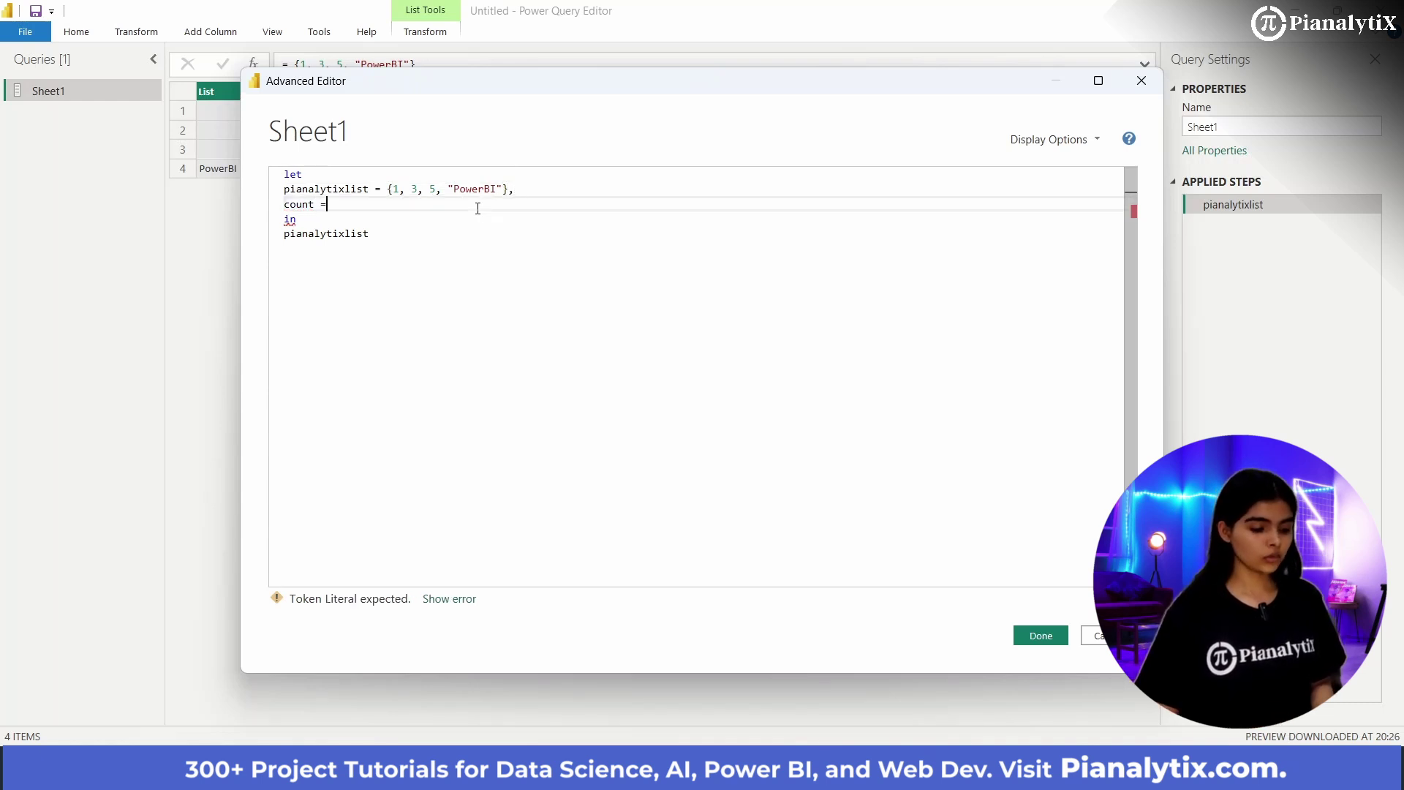
pyautogui.write('Li')
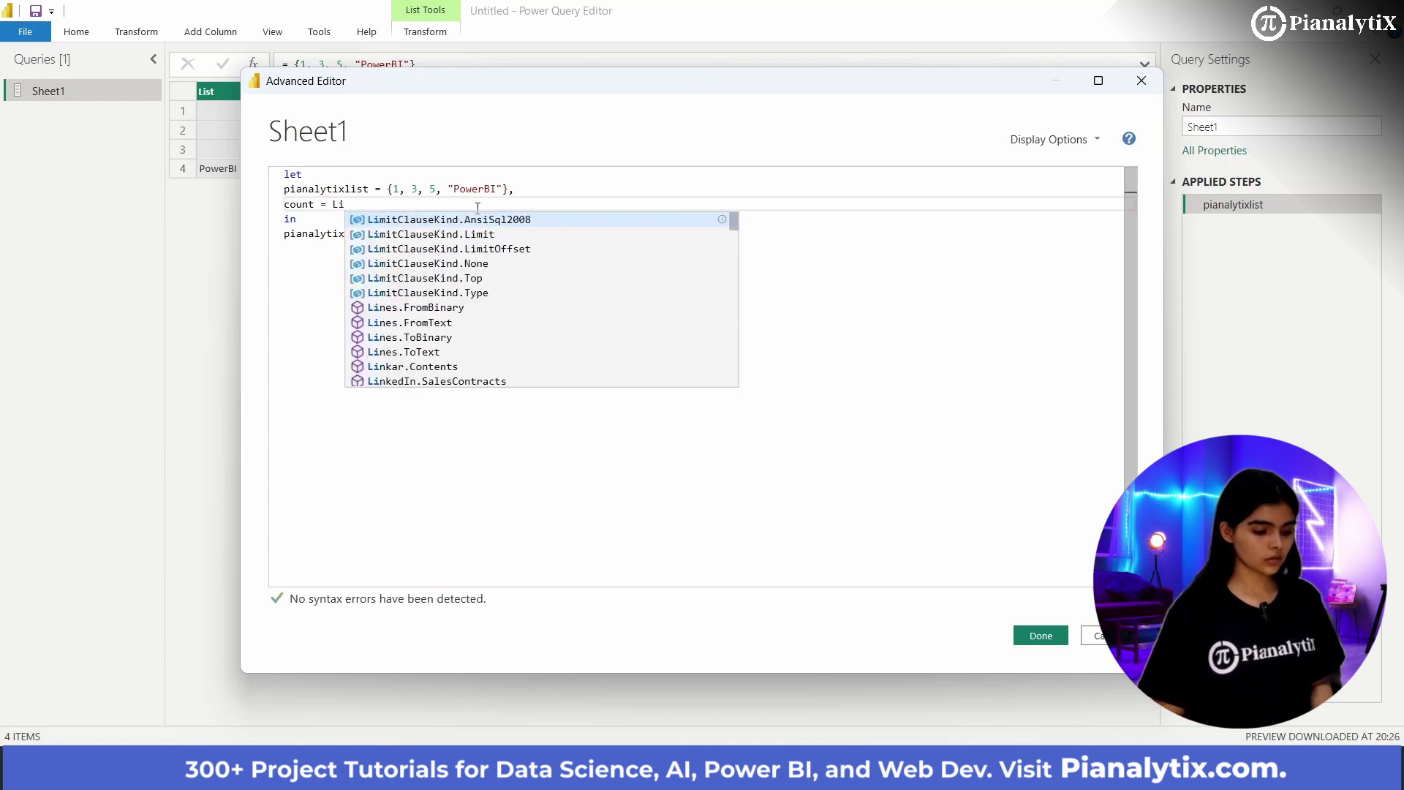
pyautogui.write('st.C')
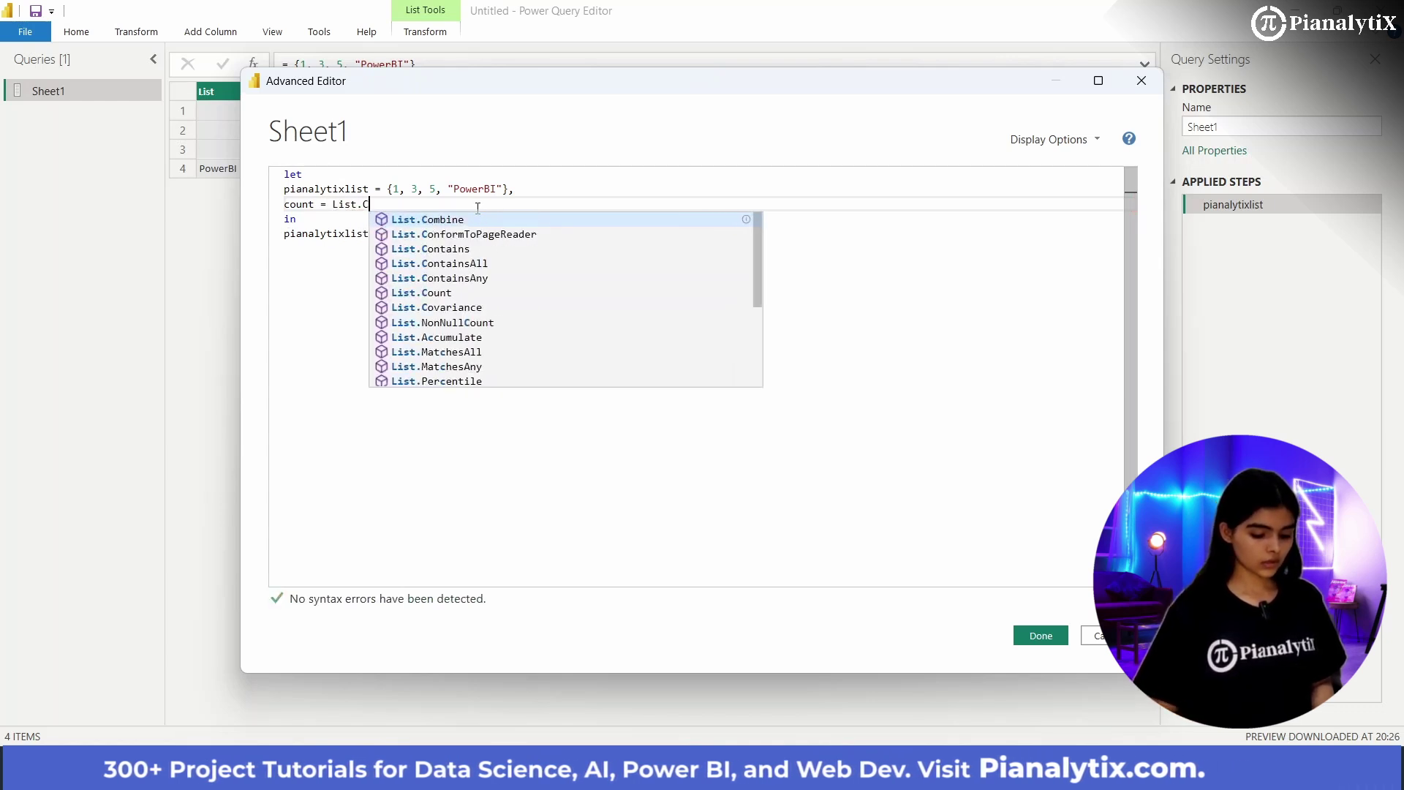
pyautogui.write('ou')
pyautogui.press('BackSpace')
pyautogui.press('BackSpace')
pyautogui.press('BackSpace')
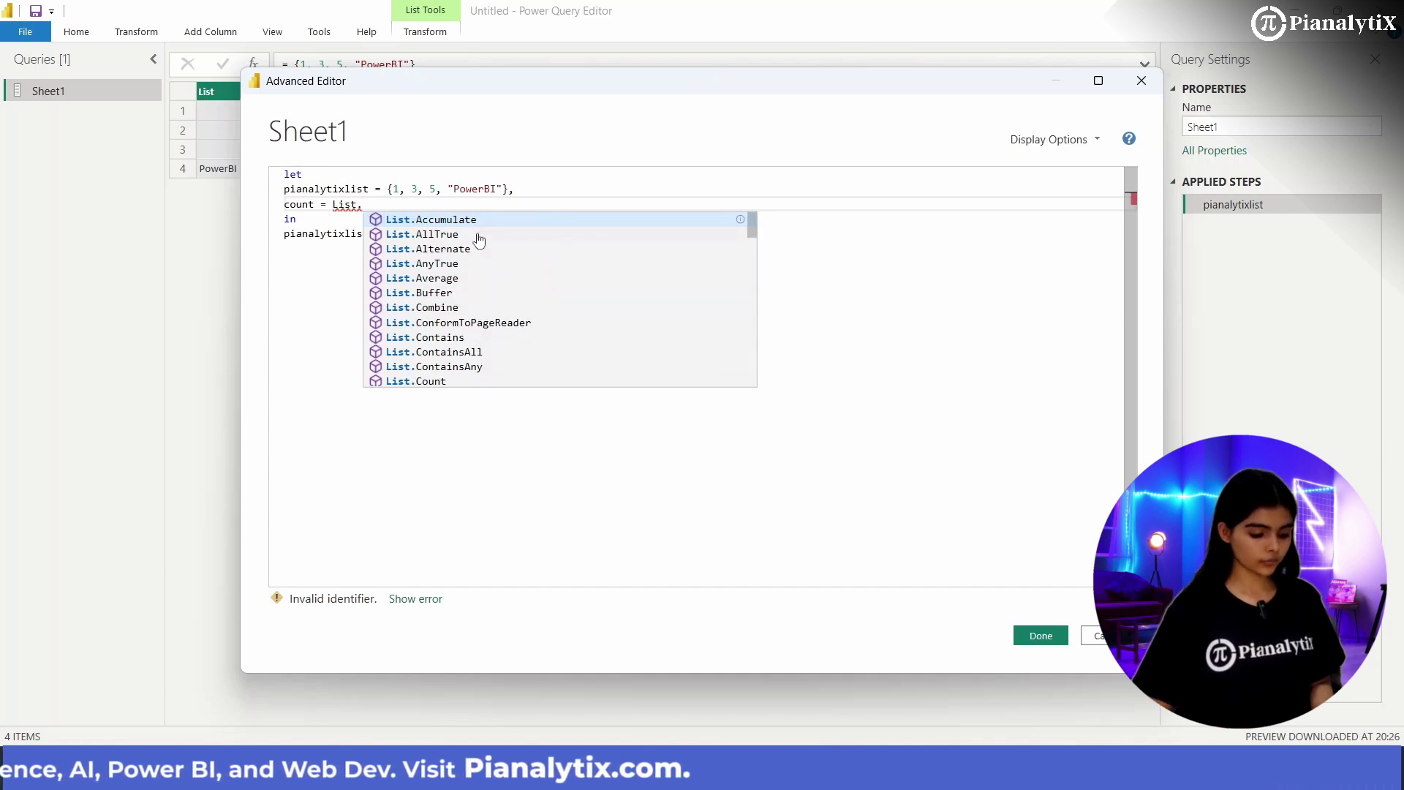
pyautogui.write('Count')
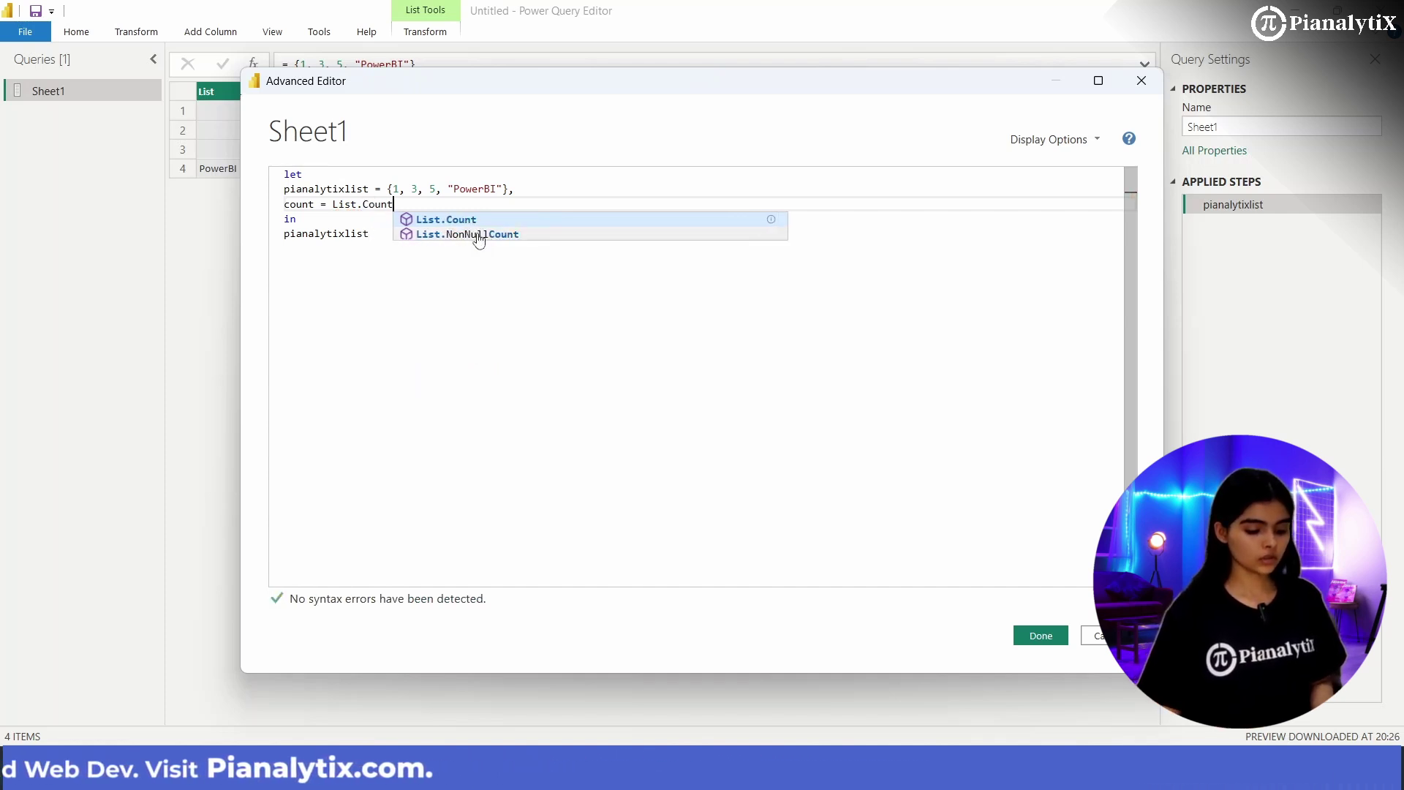
pyautogui.write('(pia')
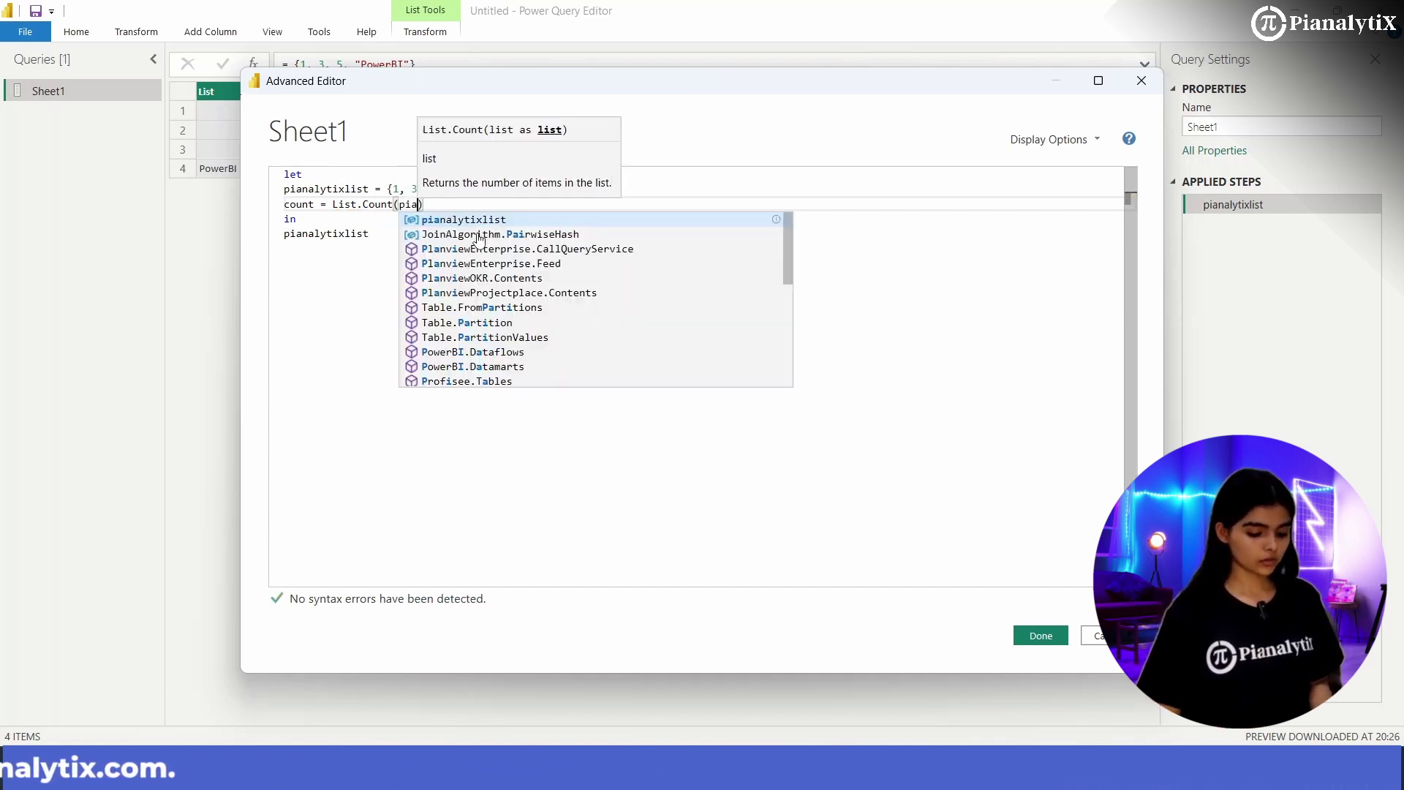
pyautogui.write('nalytix')
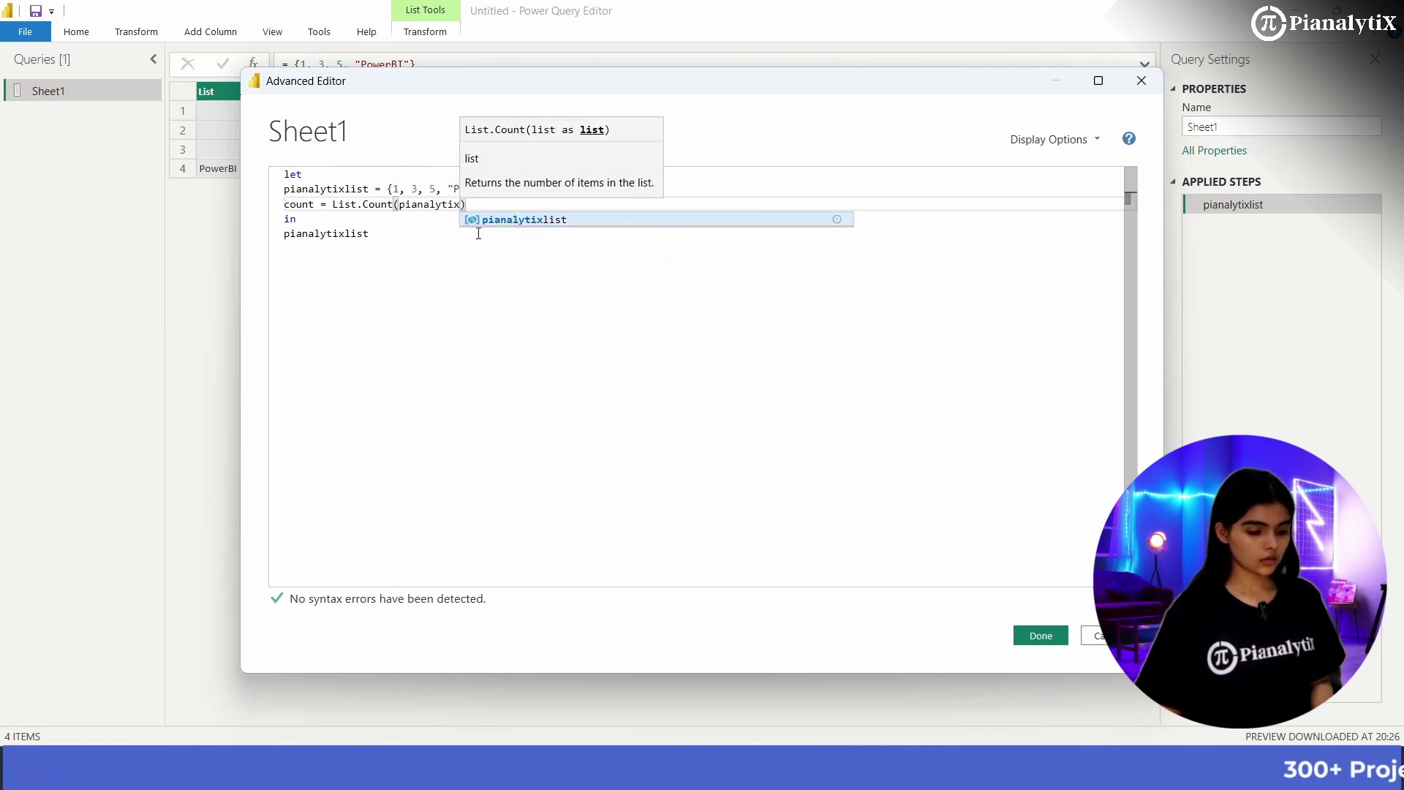
pyautogui.press('Tab')
# Return count after 'in' and apply the code, showing the result 4.
pyautogui.click(428, 238)
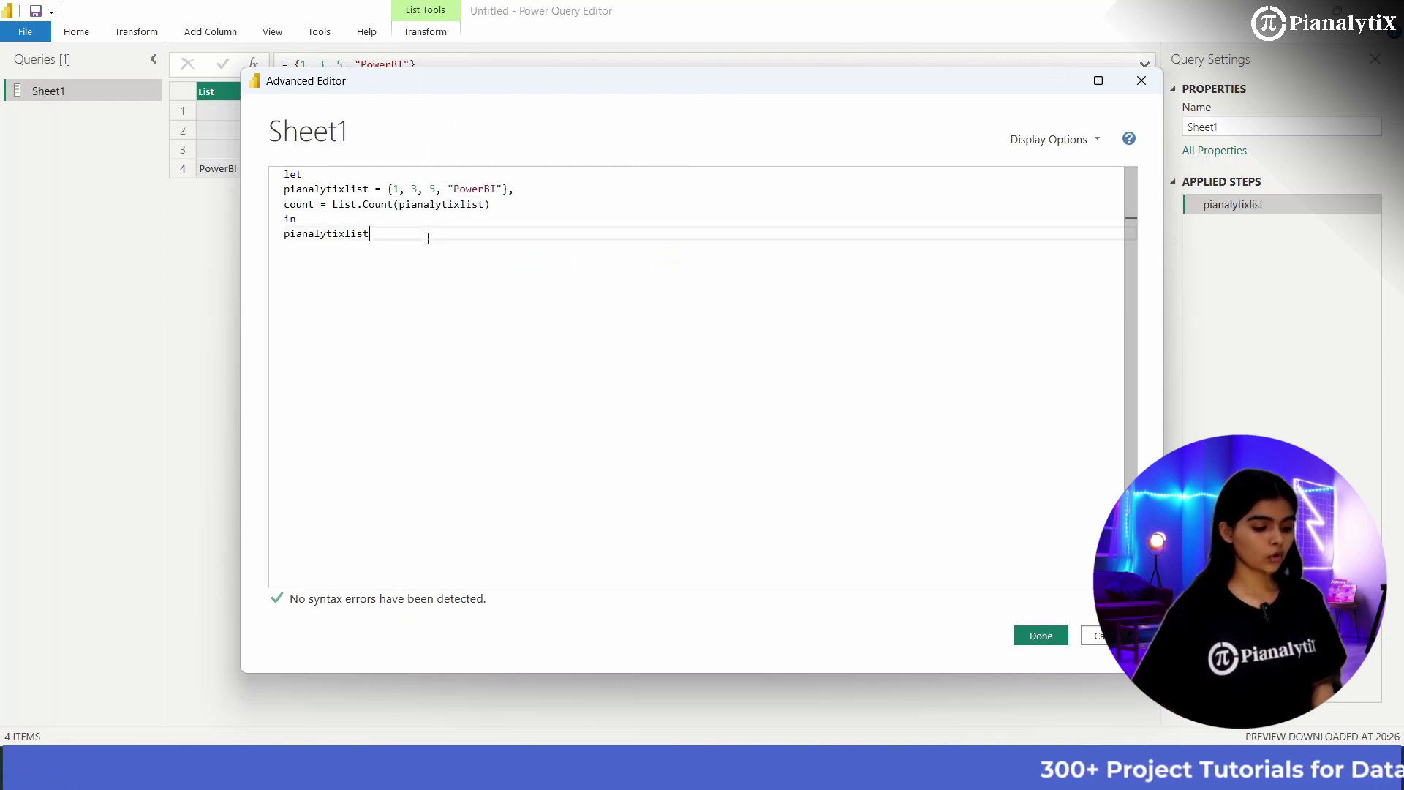
pyautogui.press('BackSpace')
pyautogui.press('BackSpace')
pyautogui.press('BackSpace')
pyautogui.press('BackSpace')
pyautogui.press('BackSpace')
pyautogui.press('BackSpace')
pyautogui.press('BackSpace')
pyautogui.press('BackSpace')
pyautogui.press('BackSpace')
pyautogui.press('BackSpace')
pyautogui.press('BackSpace')
pyautogui.press('BackSpace')
pyautogui.press('BackSpace')
pyautogui.press('BackSpace')
pyautogui.write('count')
pyautogui.press('Escape')
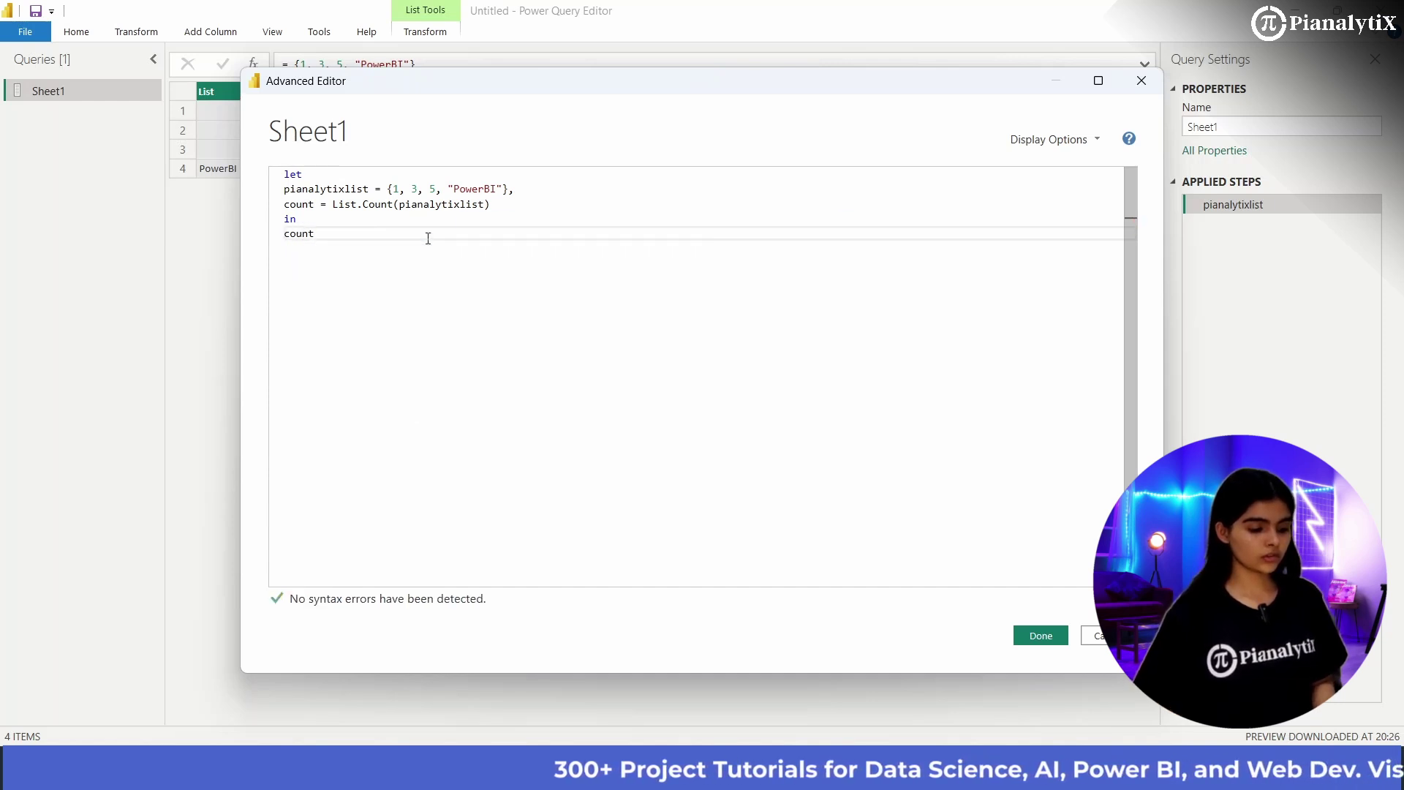
pyautogui.click(1040, 636)
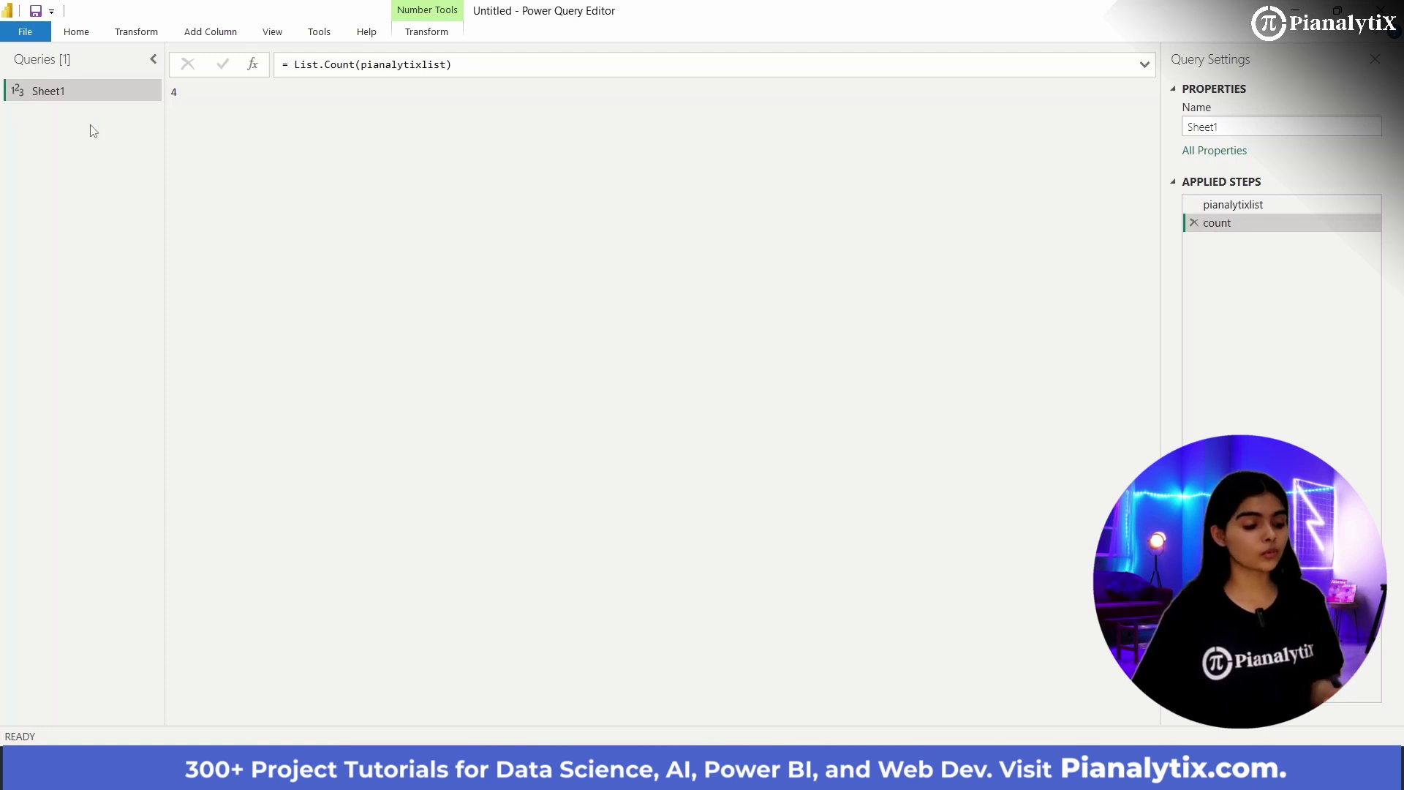
# In the Advanced Editor, add product = count * 5 after count and return product after 'in'.
pyautogui.click(77, 32)
pyautogui.click(410, 74)
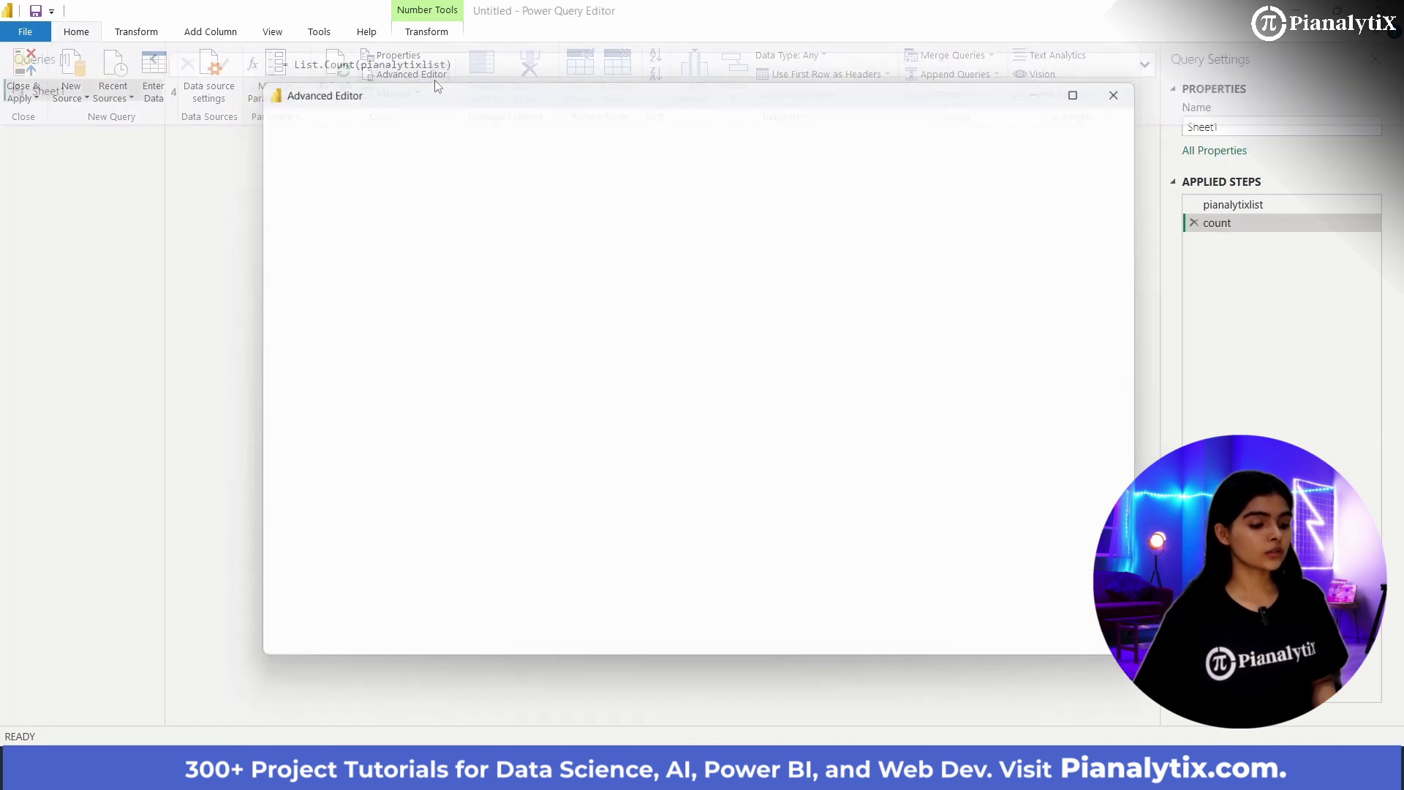
pyautogui.click(498, 213)
pyautogui.click(496, 205)
pyautogui.write(',')
pyautogui.press('Return')
pyautogui.write('product')
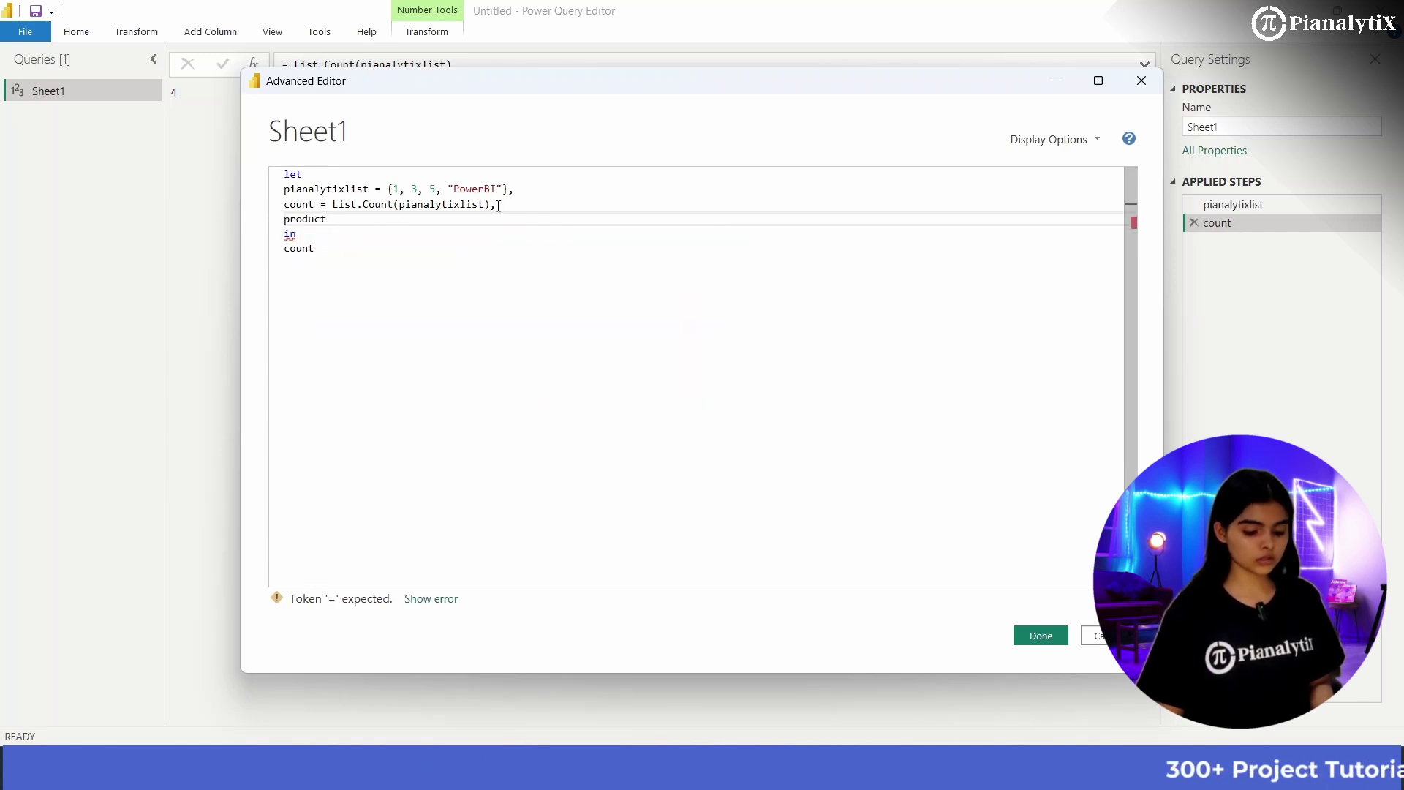
pyautogui.write(' =')
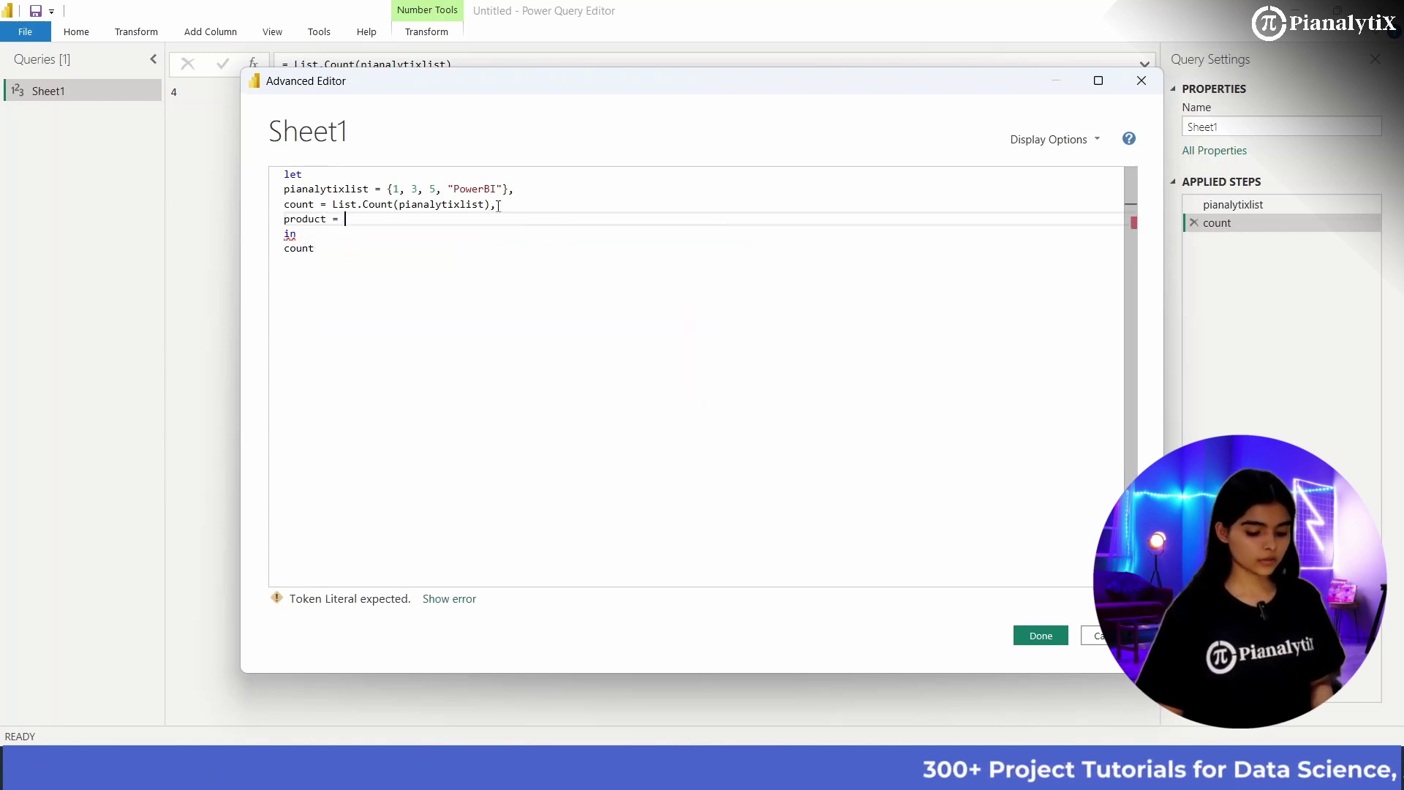
pyautogui.write(' count ')
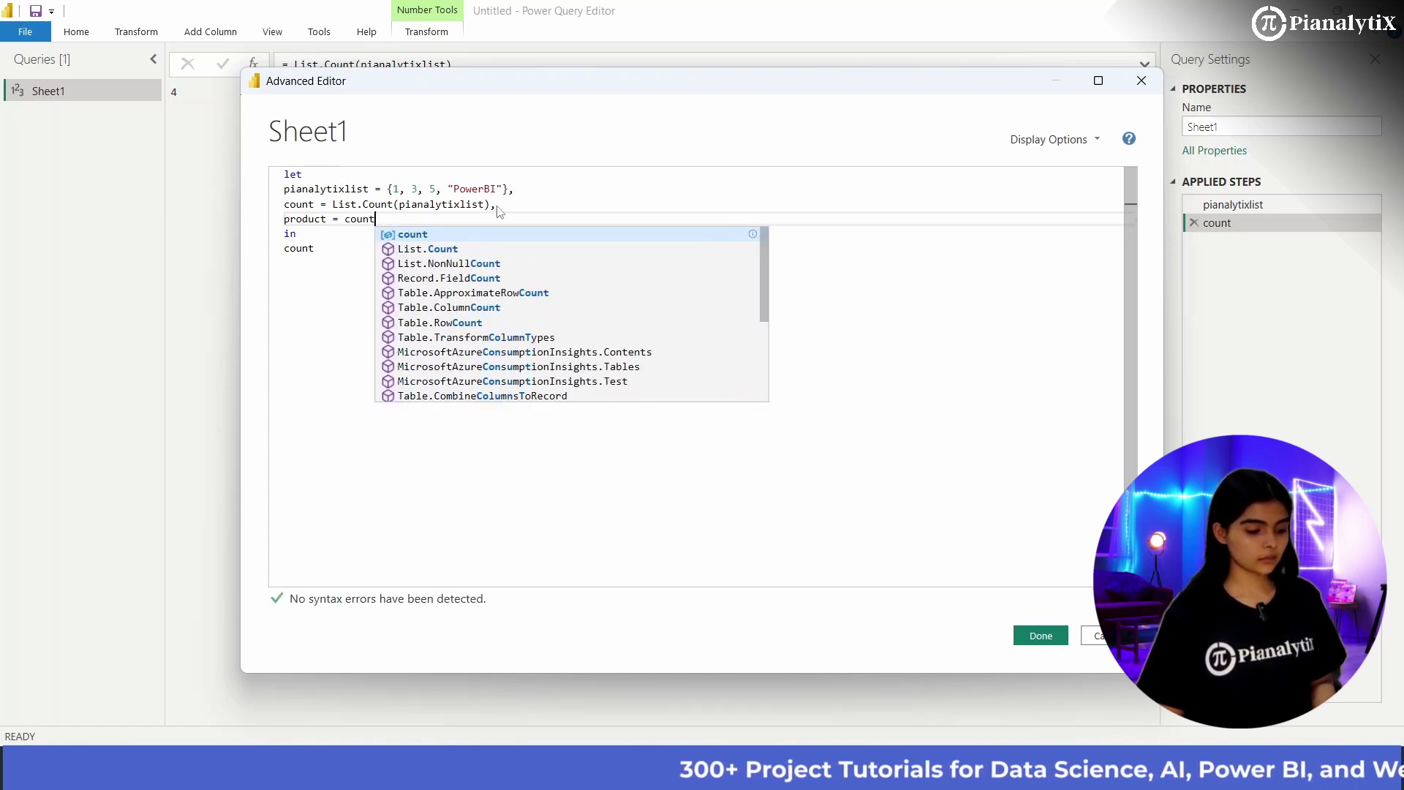
pyautogui.write('* 5')
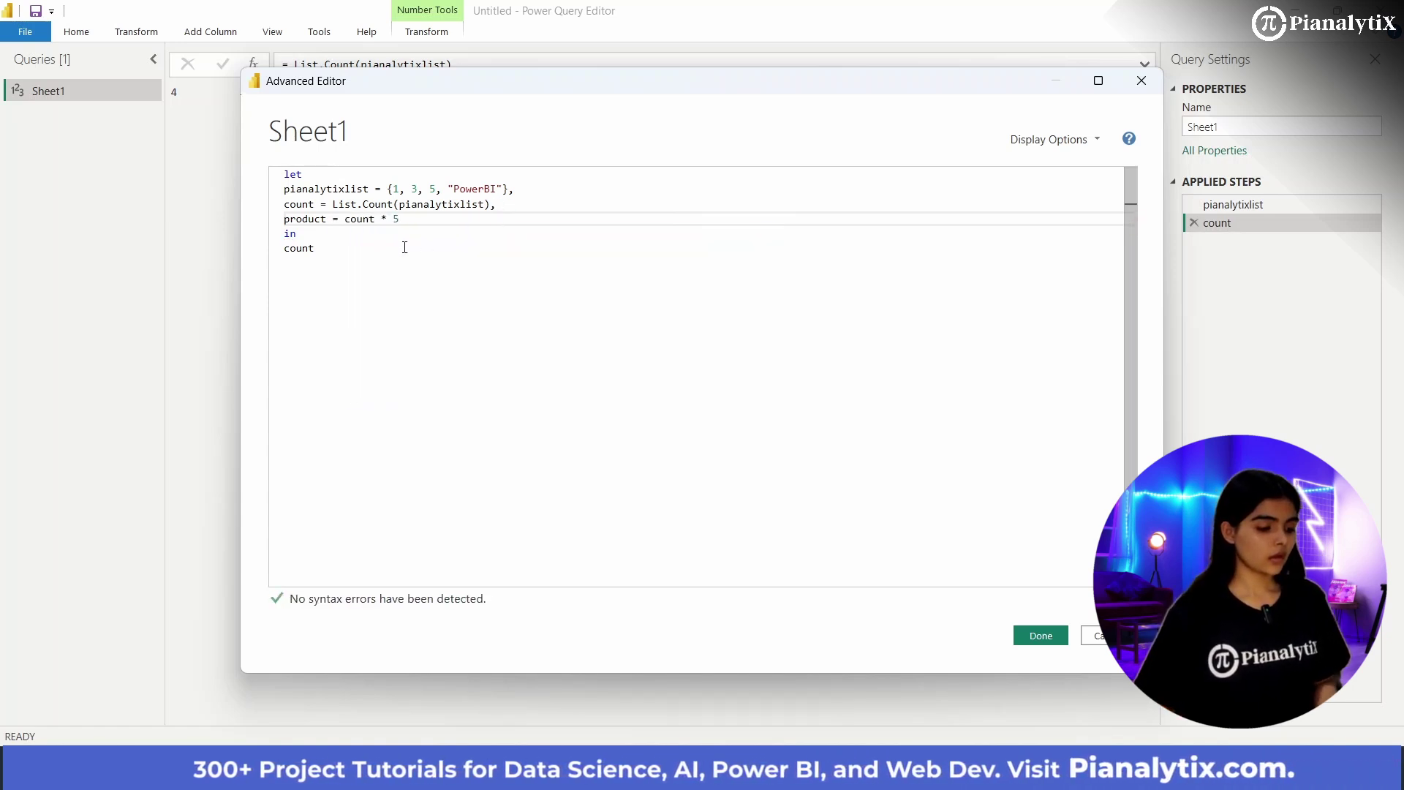
pyautogui.click(396, 249)
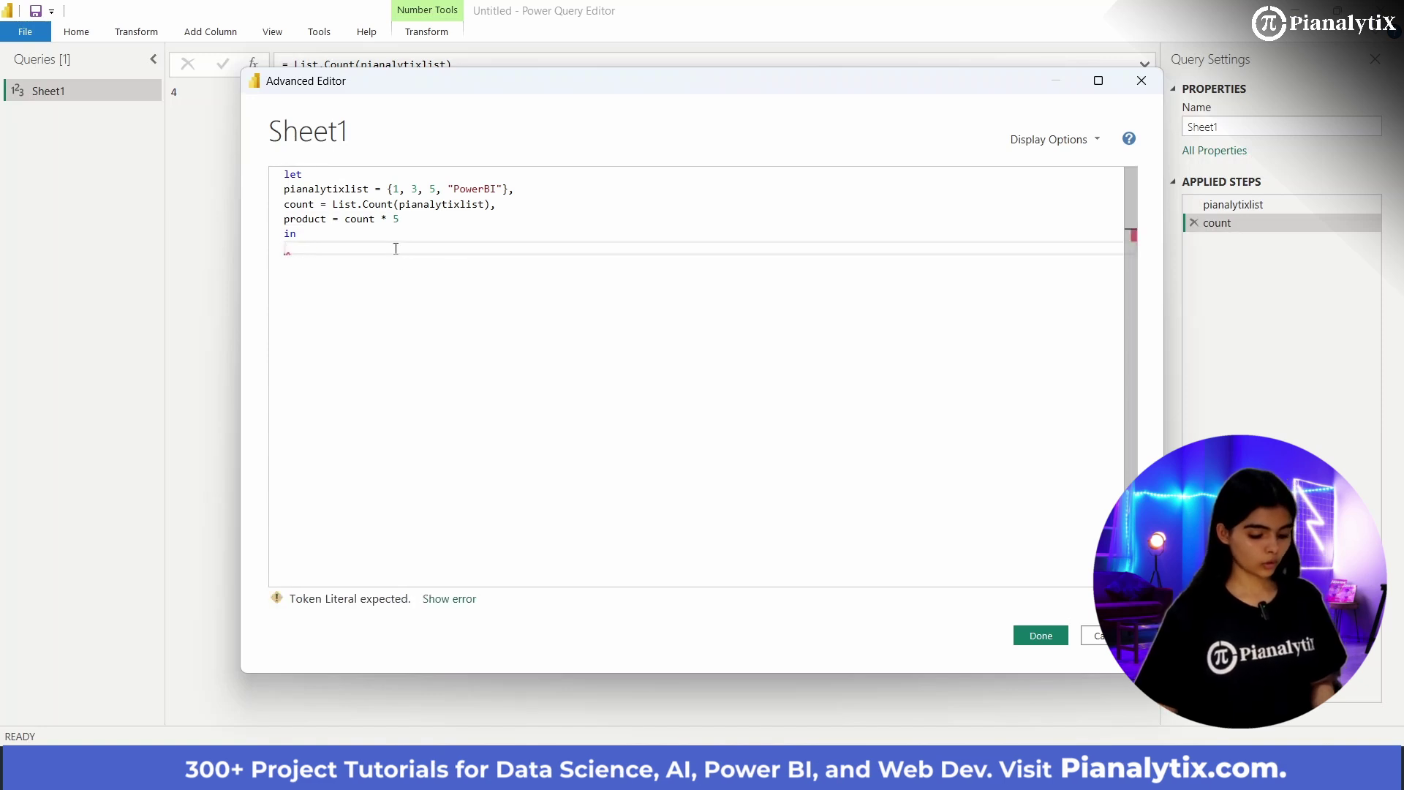
pyautogui.write('product')
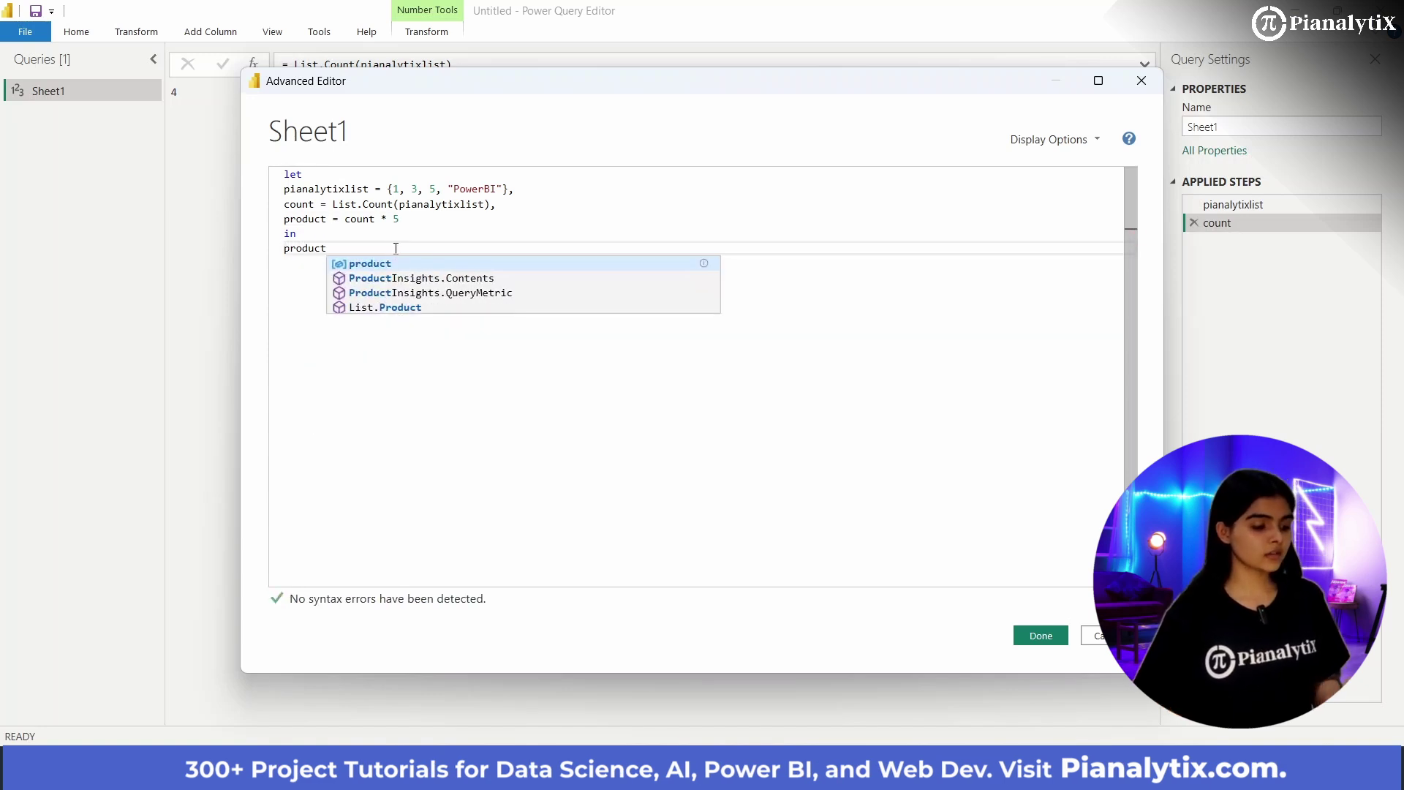
pyautogui.press('Escape')
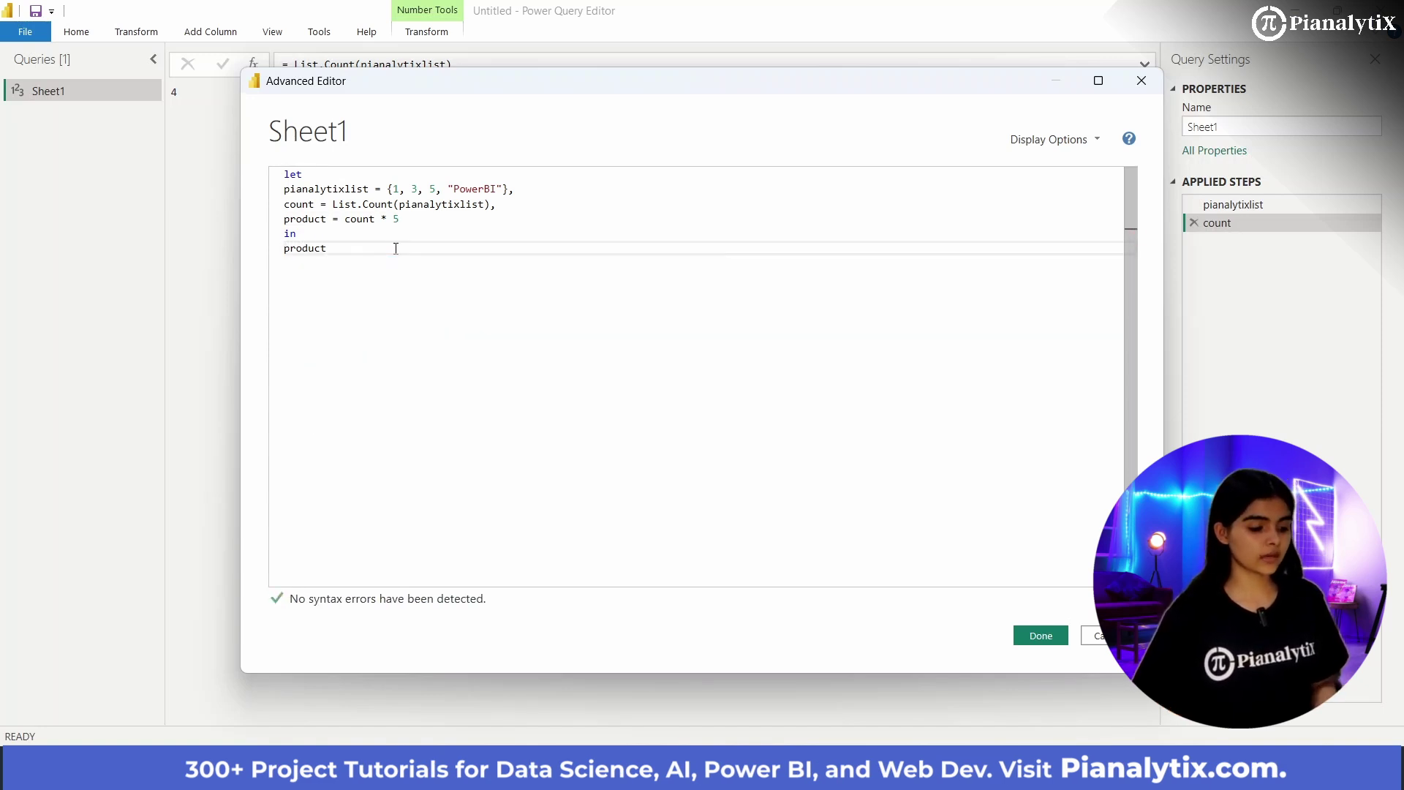
pyautogui.click(1017, 635)
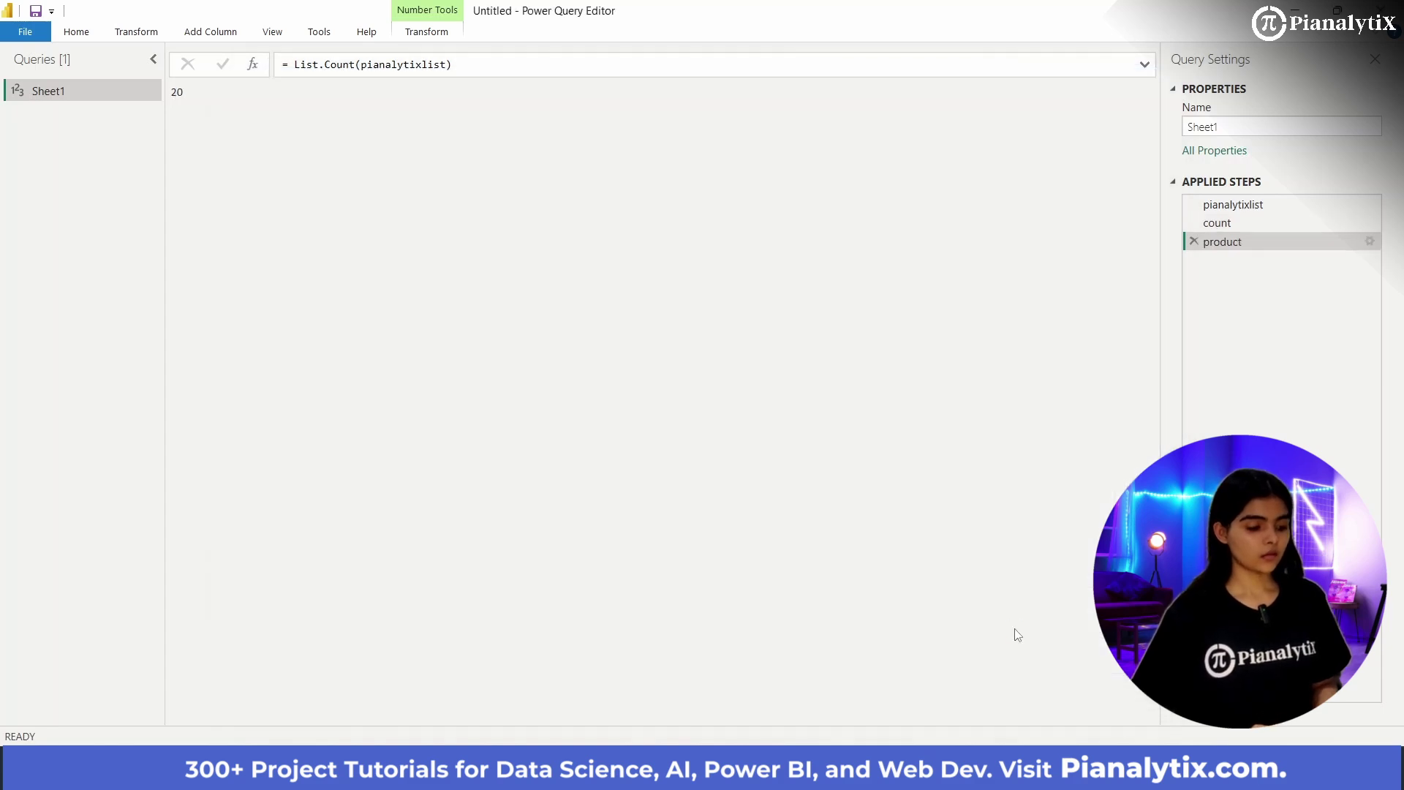